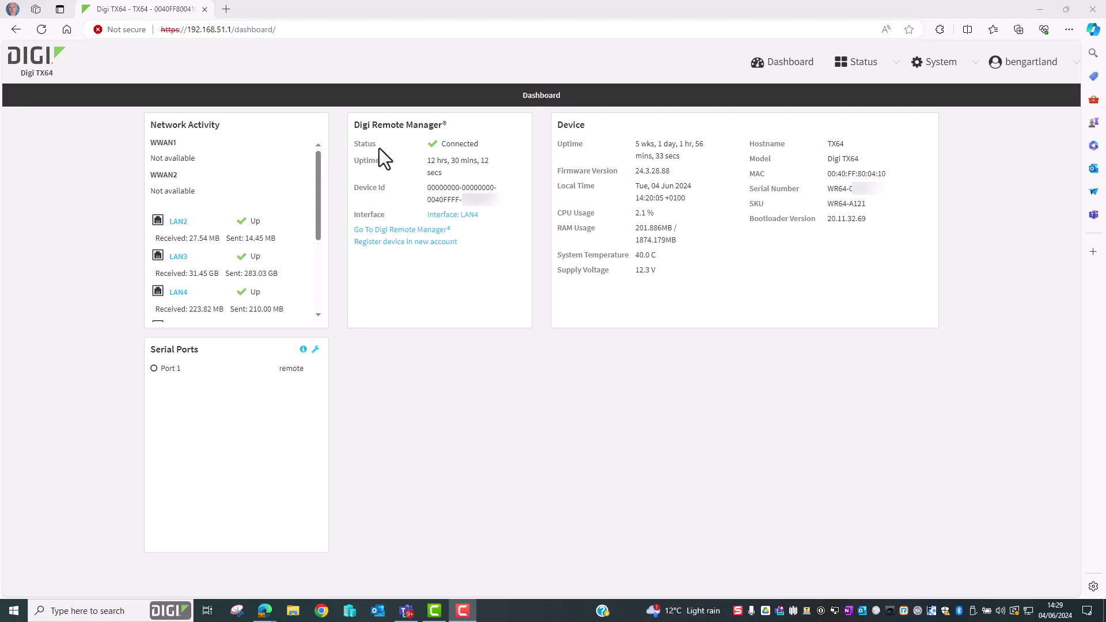
- Open Status > Networking > Routes to view the router's routing table
left_click(871, 74)
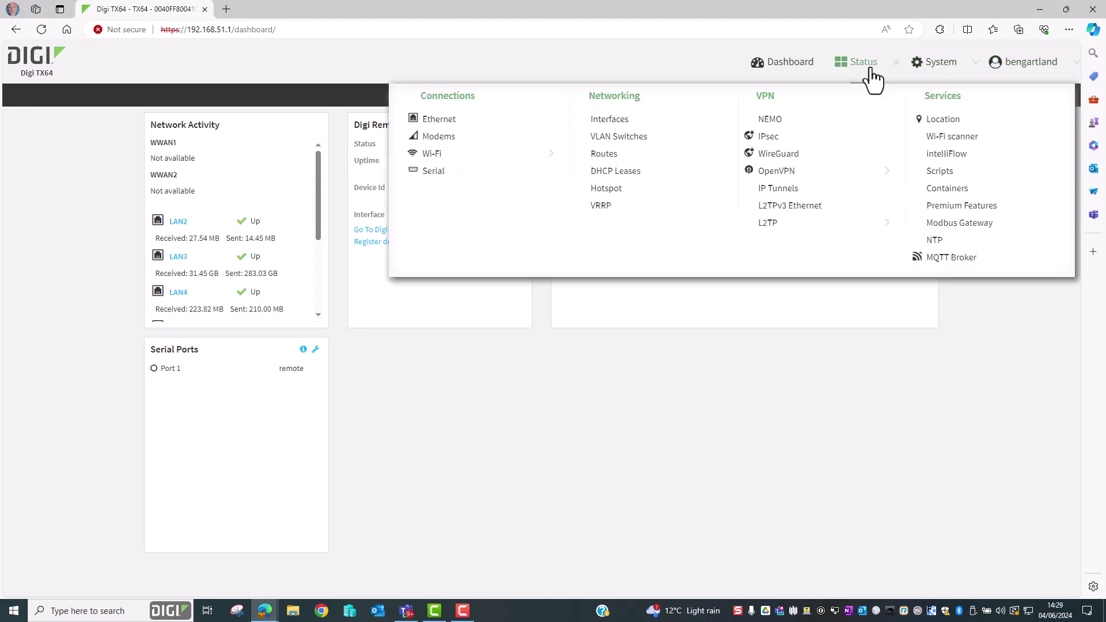
left_click(611, 156)
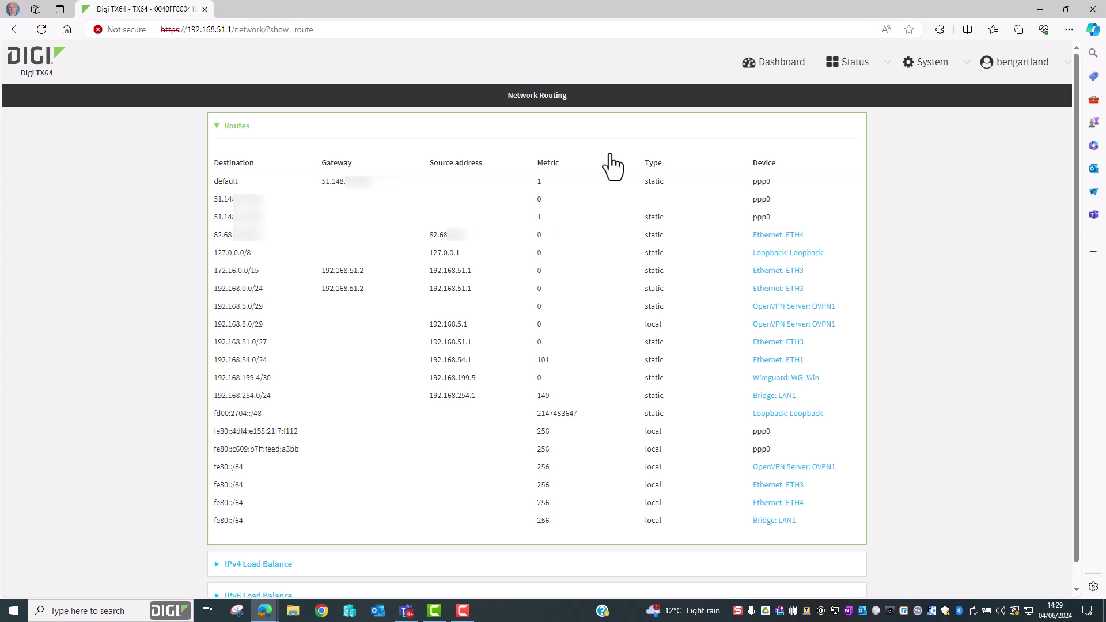
- Open System > Device Configuration and expand Firewall port forwarding, showing its three existing rules
left_click(926, 67)
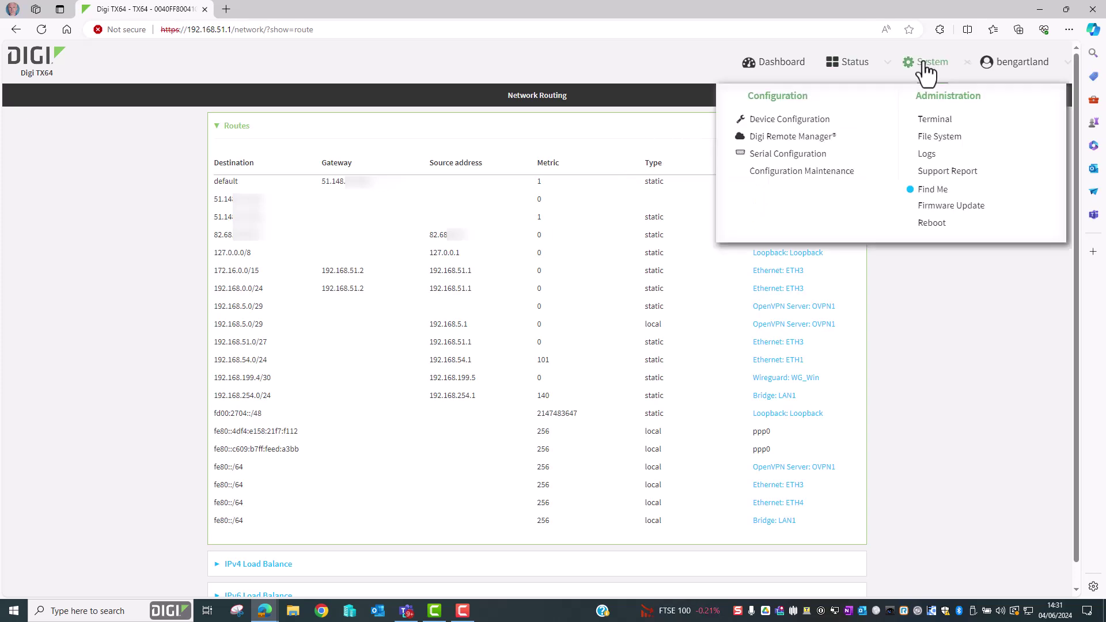
left_click(800, 120)
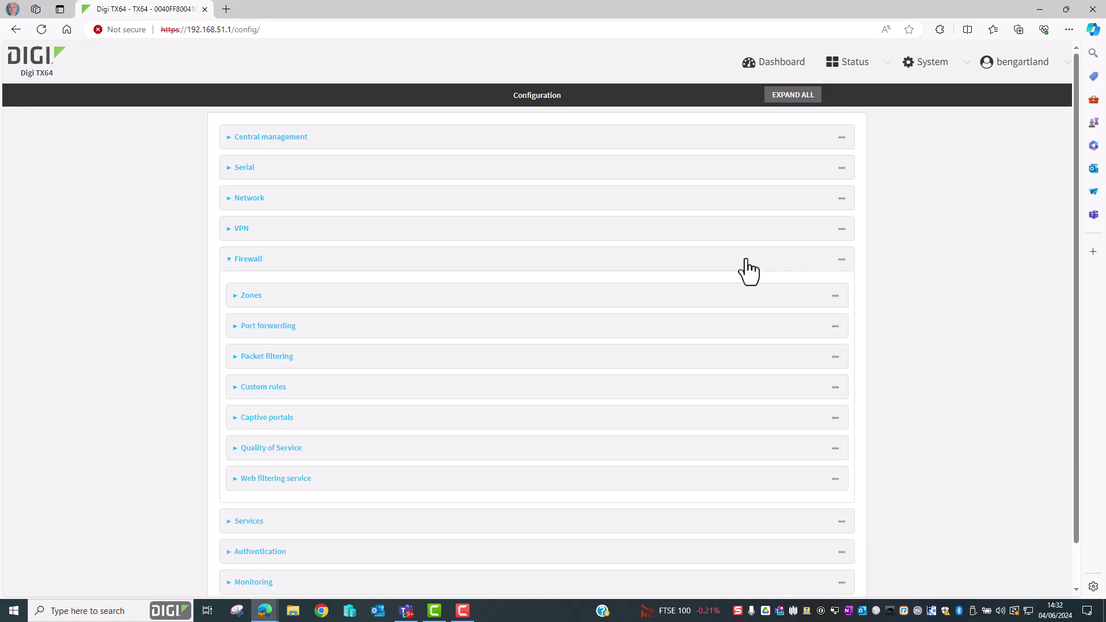
left_click(677, 326)
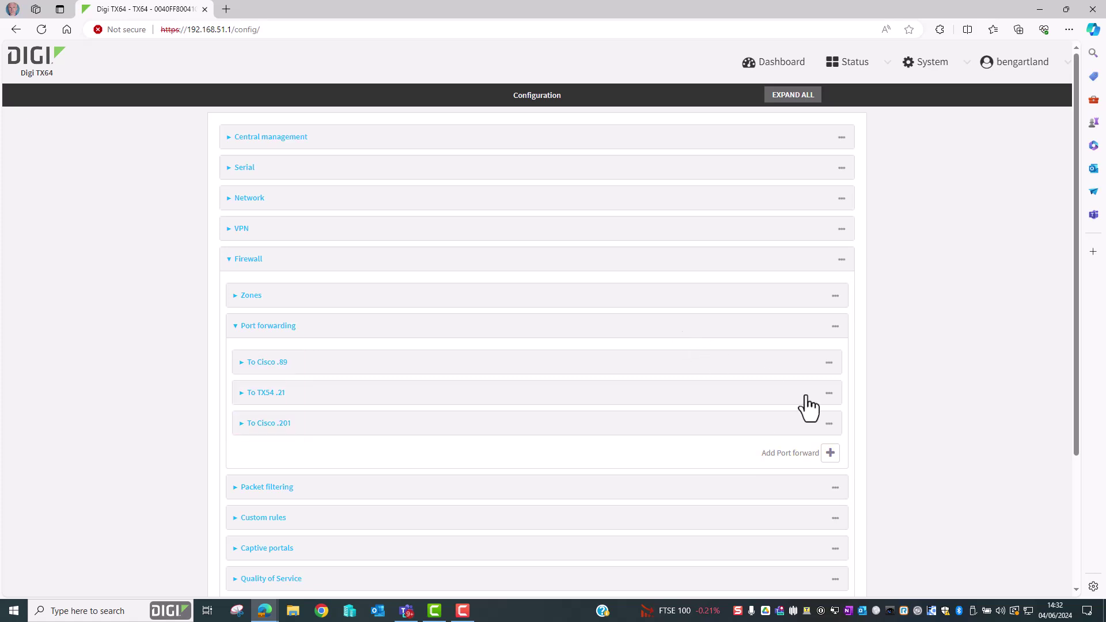
- Add a port-forward rule labelled 'RDP 3389 to .114' and view its Interface choices
left_click(830, 453)
scroll(833, 464, "down", 4)
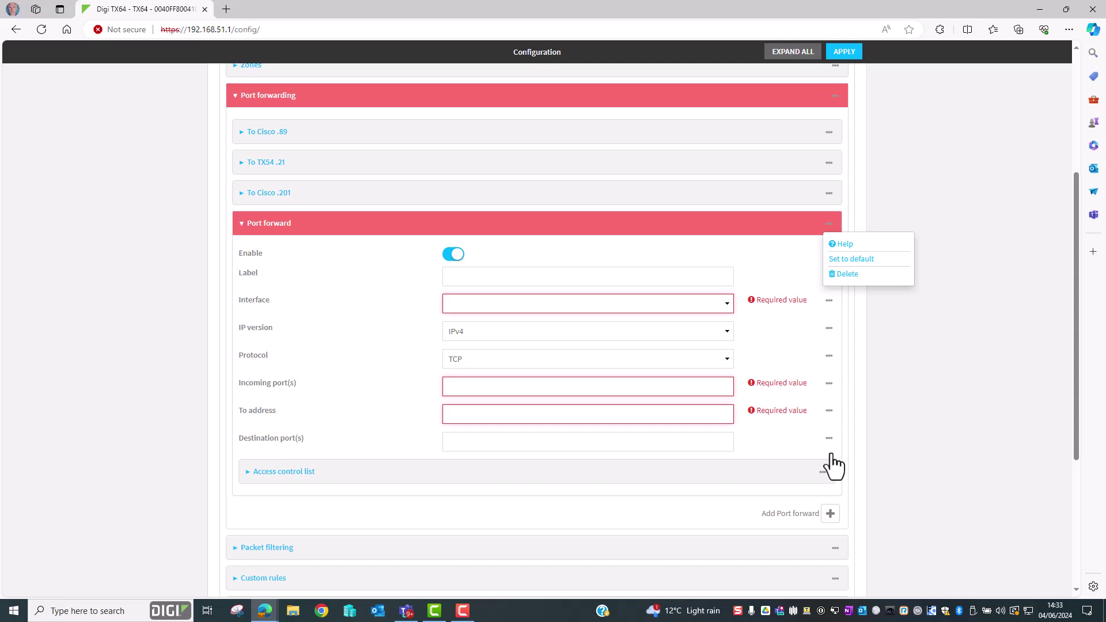
left_click(632, 276)
type("RDP")
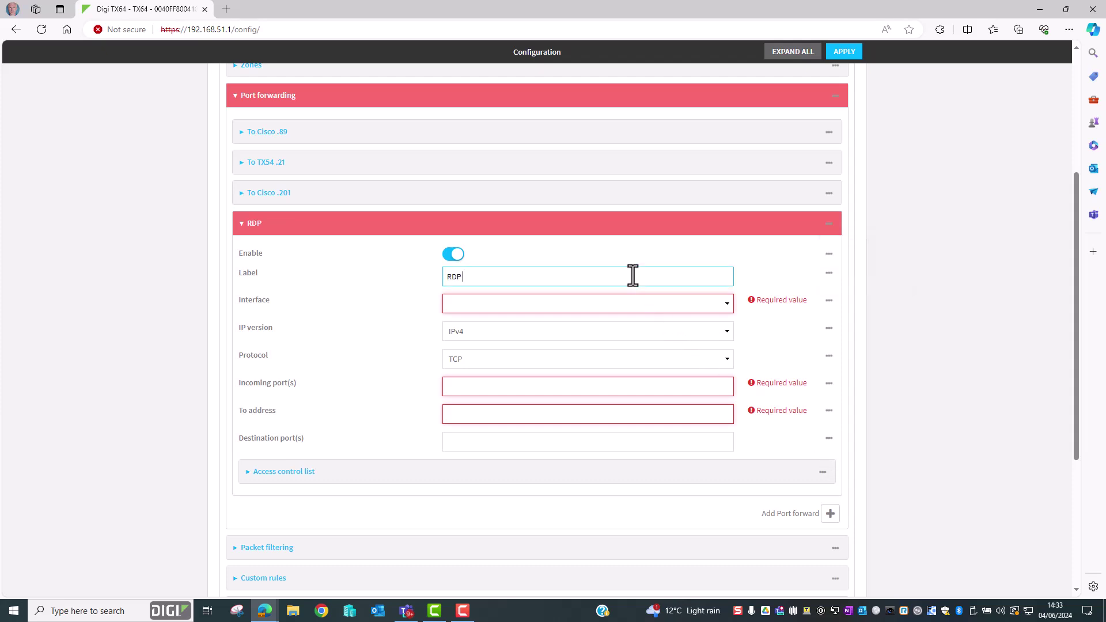
type(" 3389 to .114")
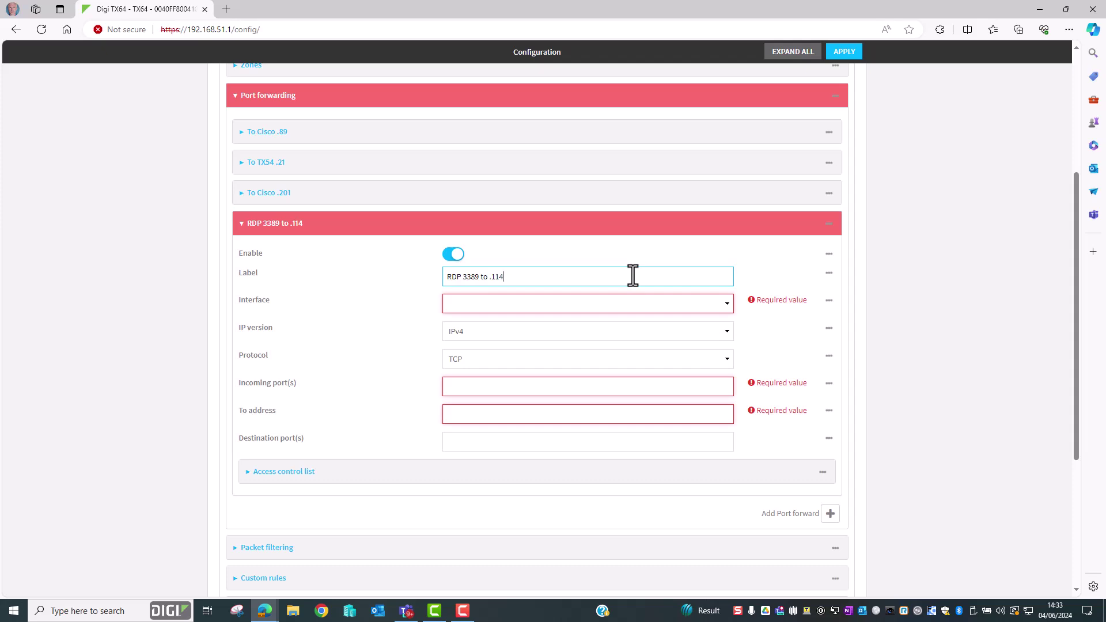
left_click(621, 302)
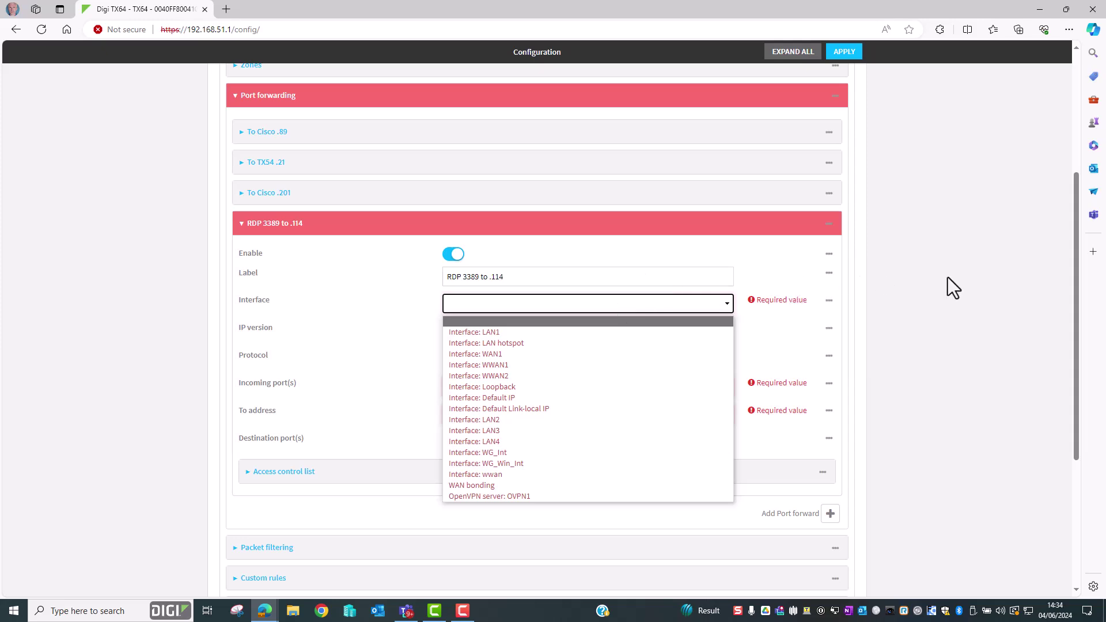
left_click(1075, 298)
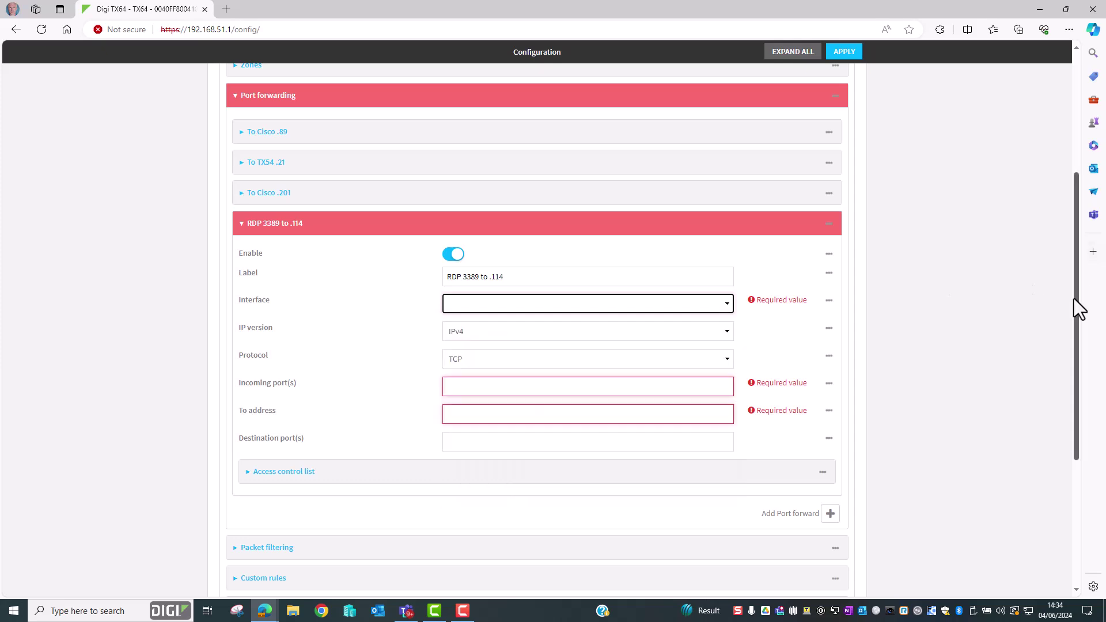
left_click_drag(1074, 299, 1062, 176)
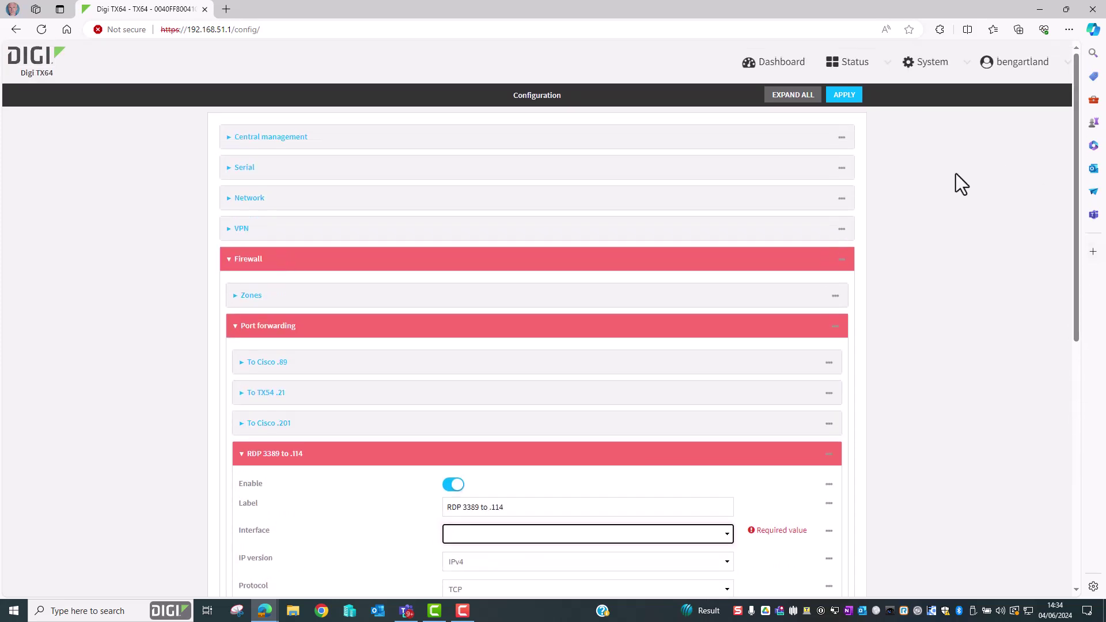
left_click(354, 196)
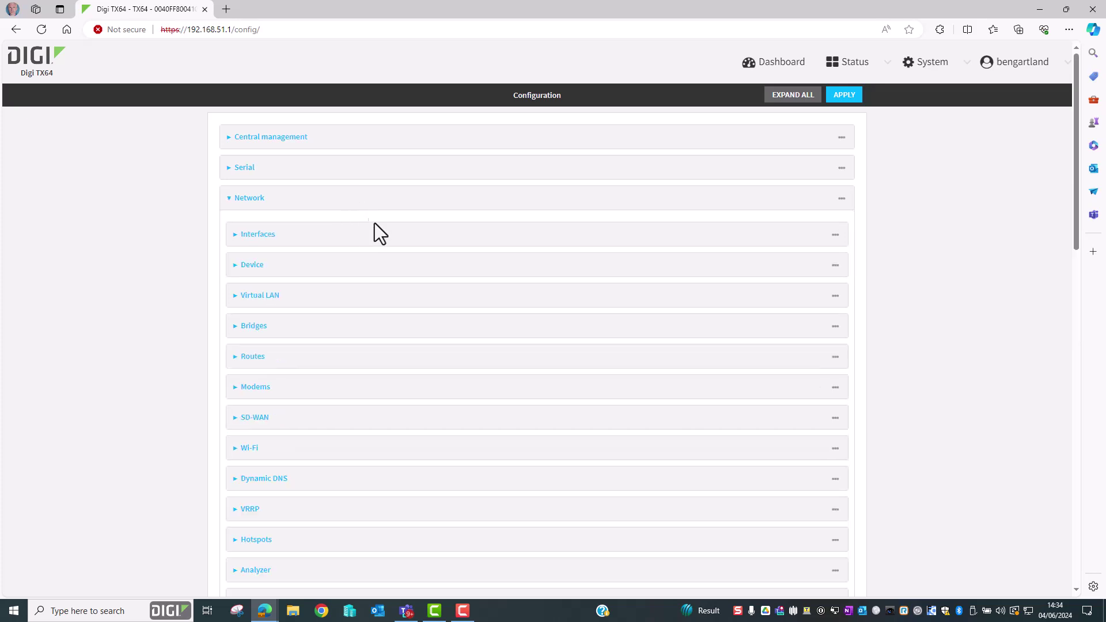
left_click(381, 238)
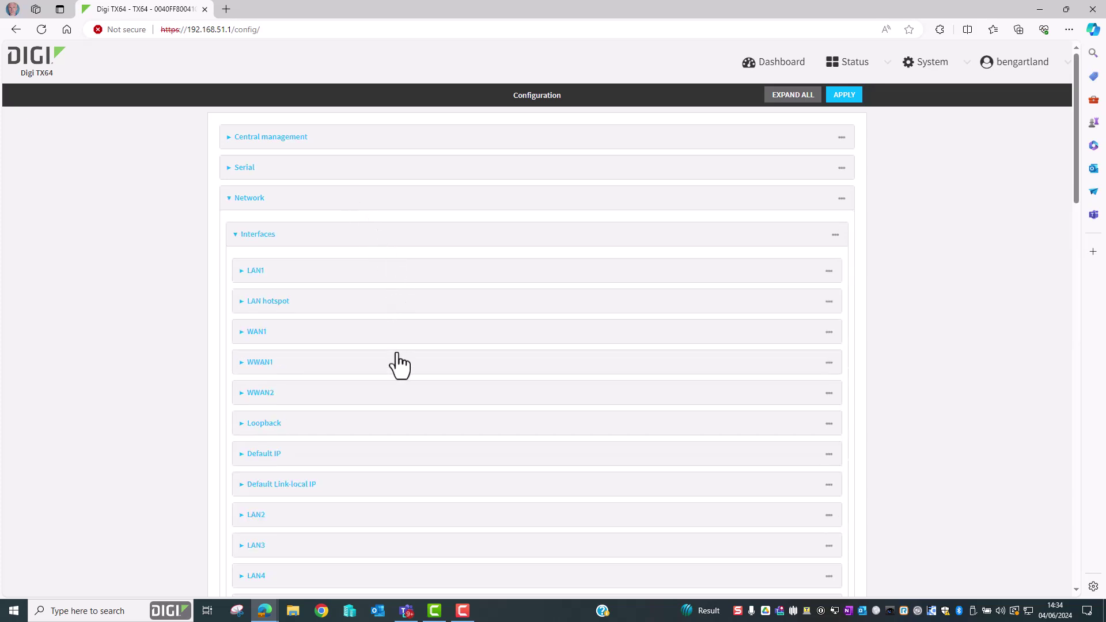
left_click(387, 334)
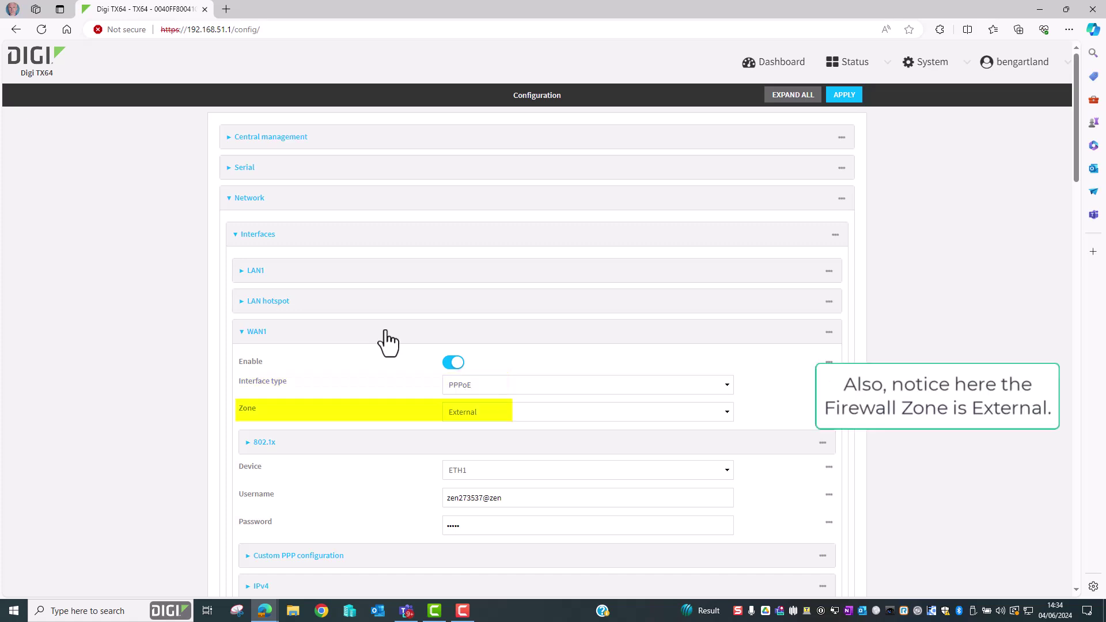
left_click(386, 333)
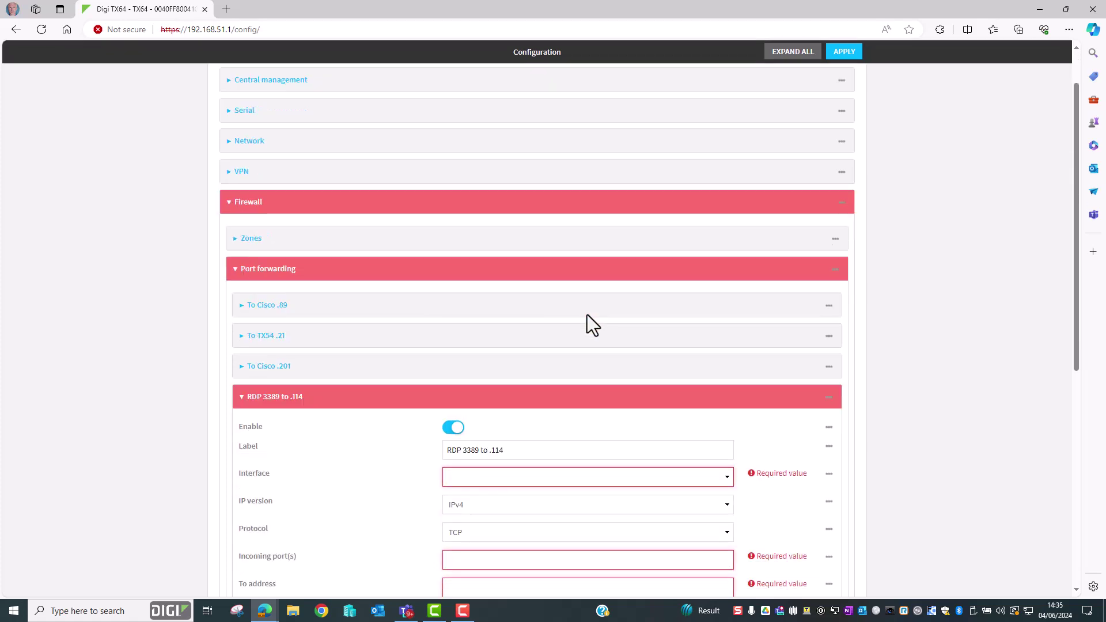
- Set the 'RDP 3389 to .114' rule's interface to WAN1 and its protocol to TCP
scroll(587, 315, "down", 3)
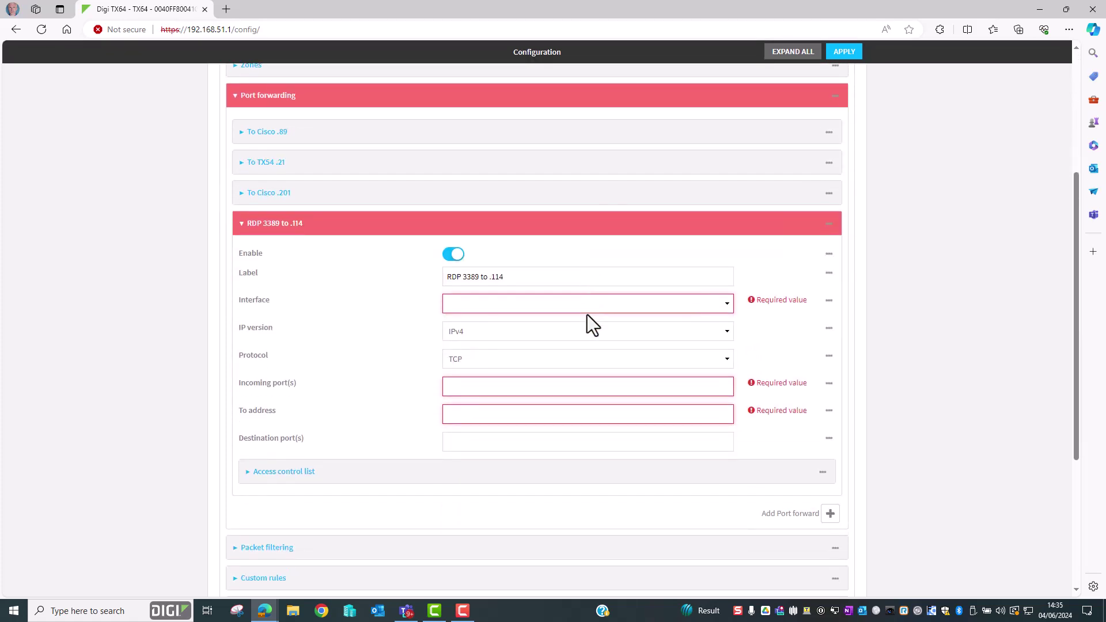
left_click(603, 309)
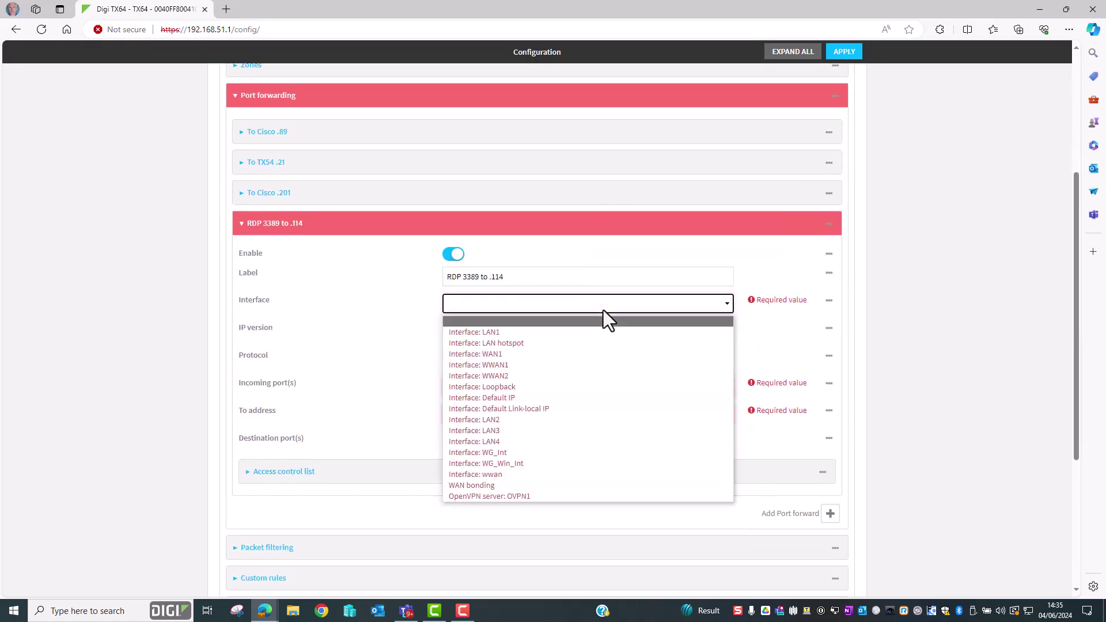
left_click(582, 355)
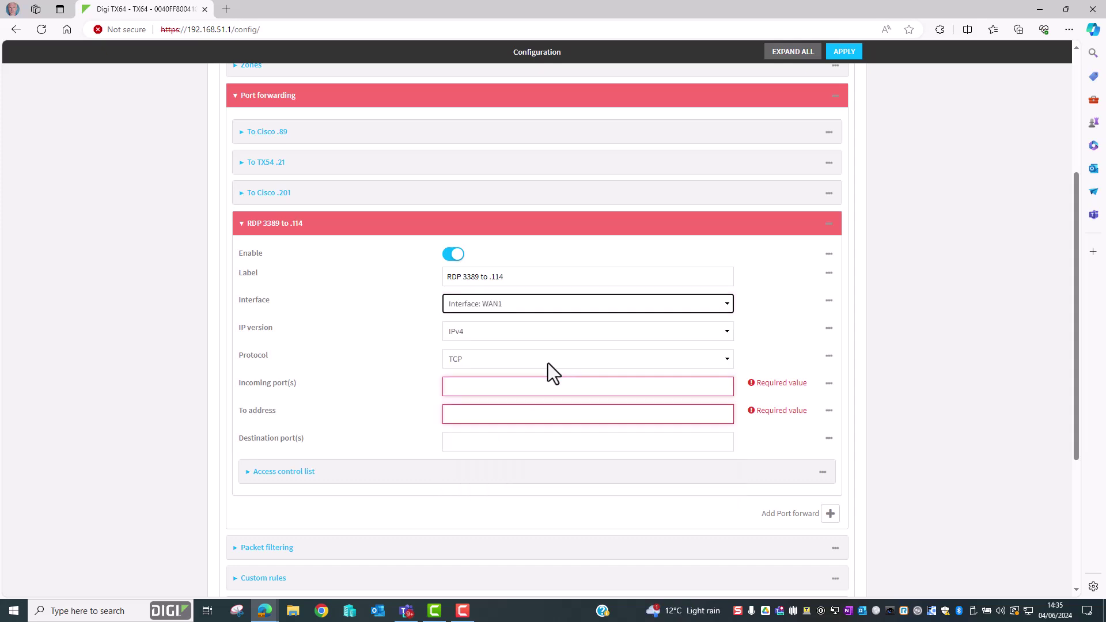
left_click(548, 363)
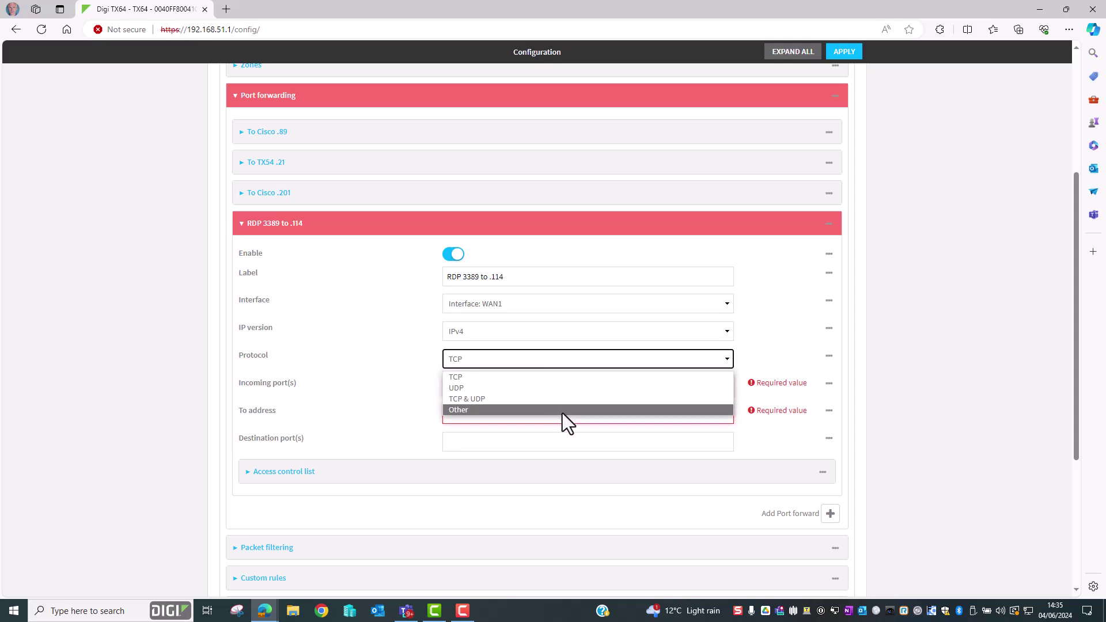
left_click(563, 413)
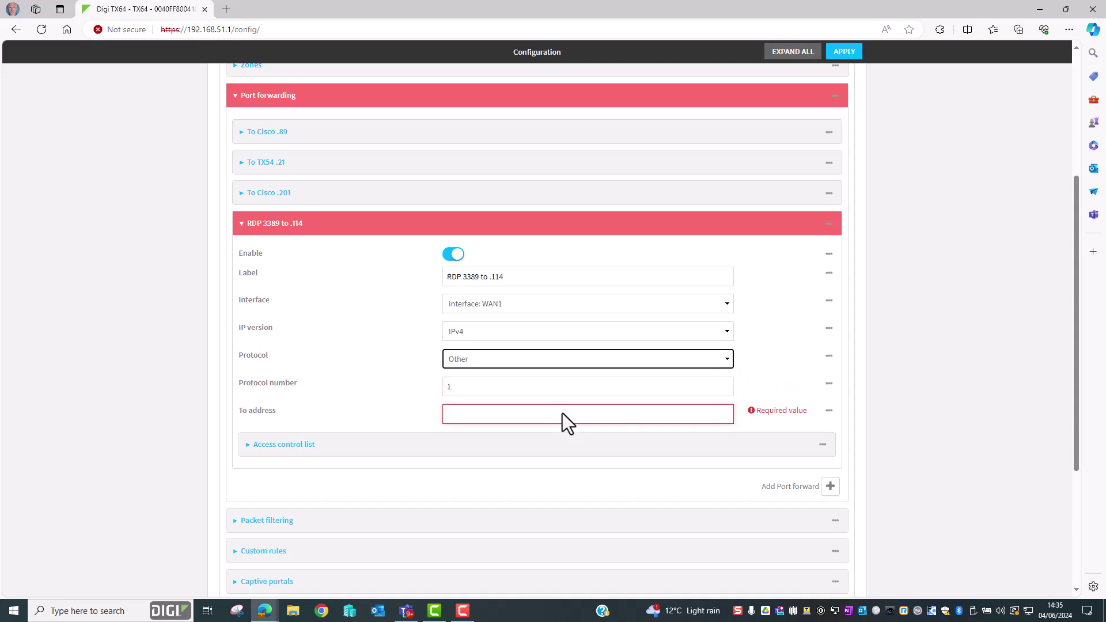
left_click(500, 361)
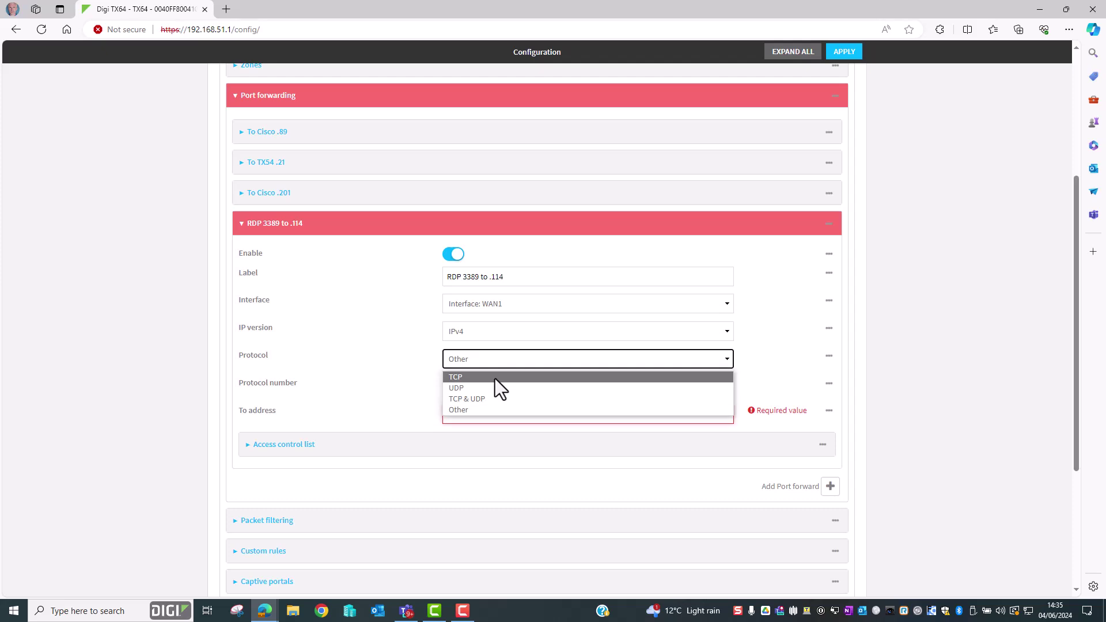
left_click(495, 378)
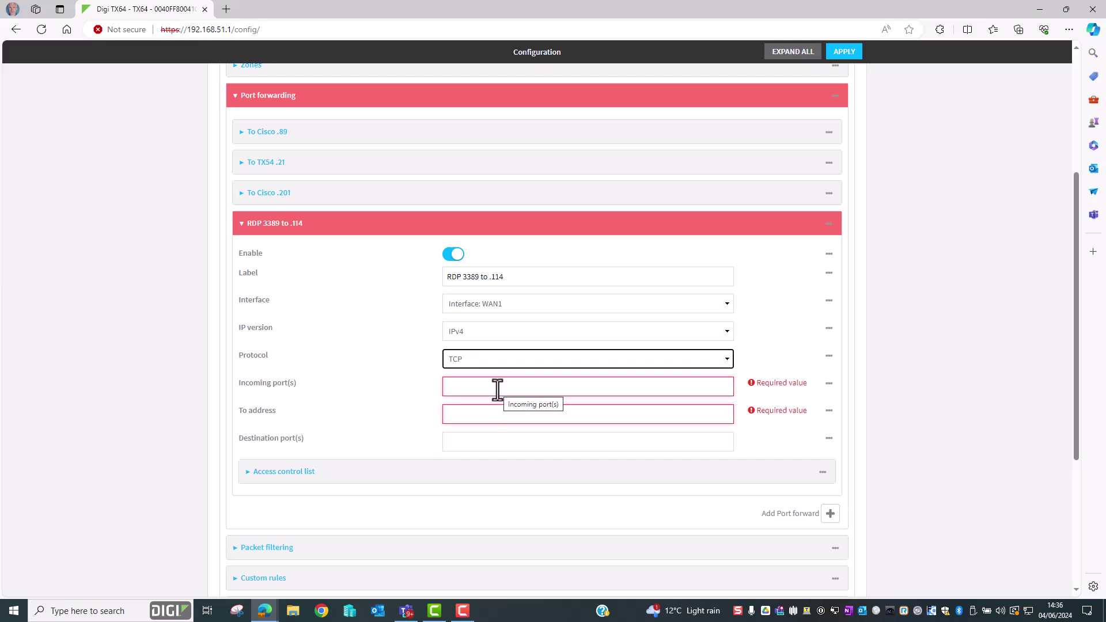
- Forward incoming port 3389 to 192.168.0.114 and expand the rule's access control list
left_click(497, 387)
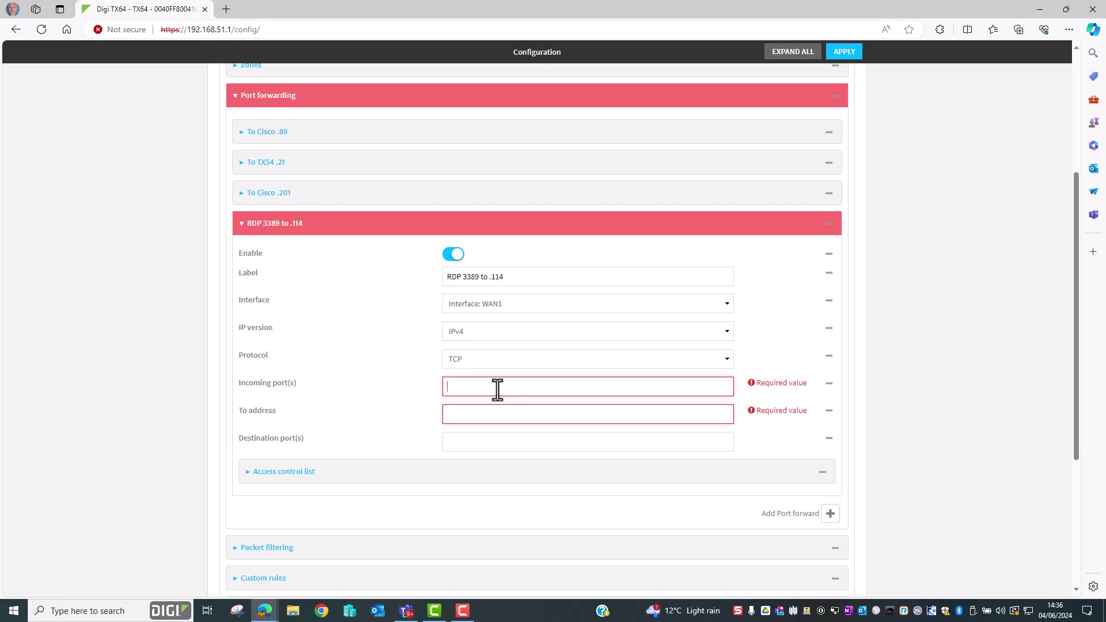
type("3389")
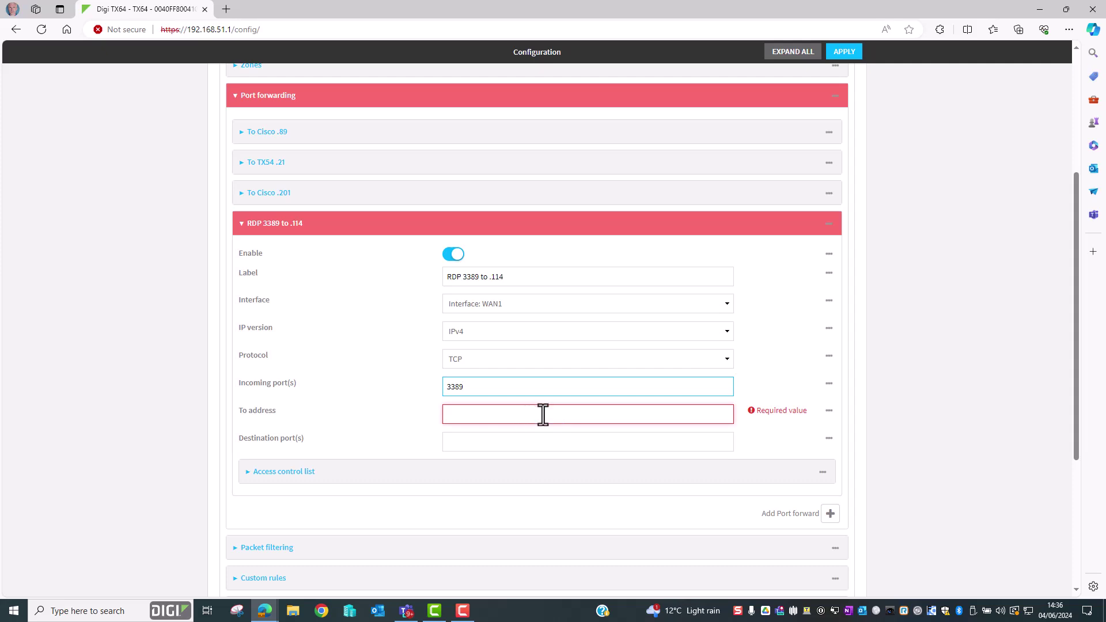
left_click(543, 414)
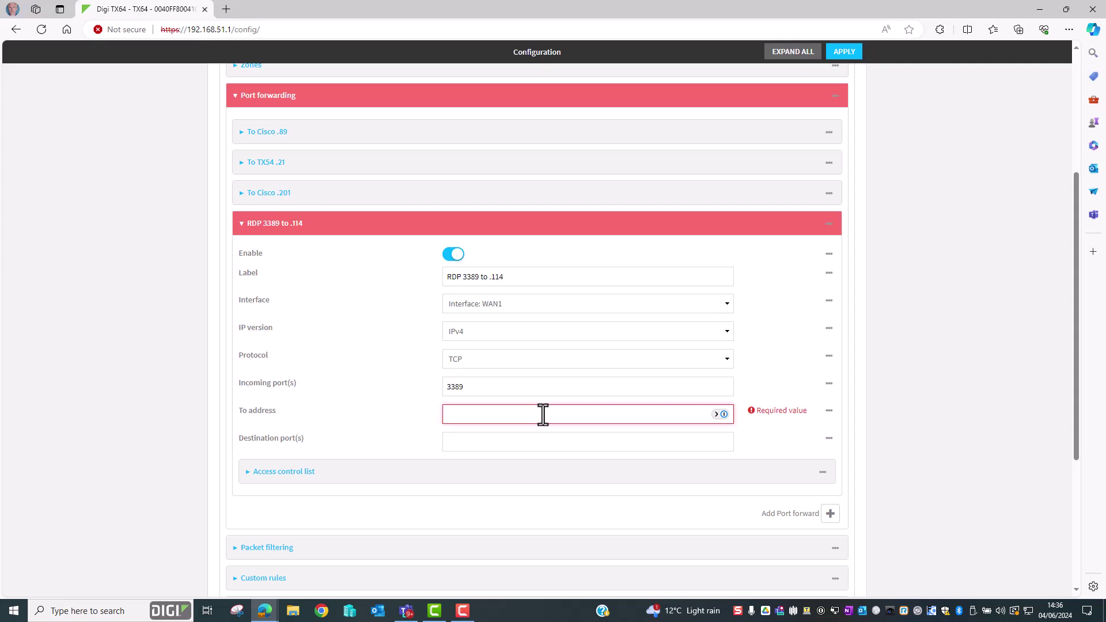
type("192.168.0.114")
scroll(572, 271, "down", 3)
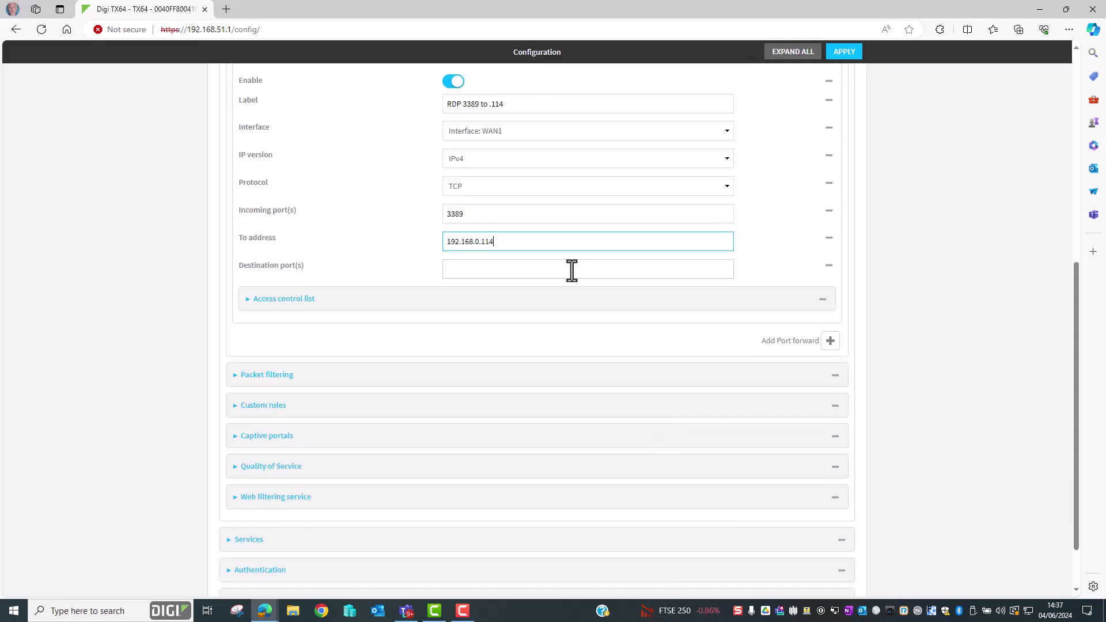
left_click(570, 314)
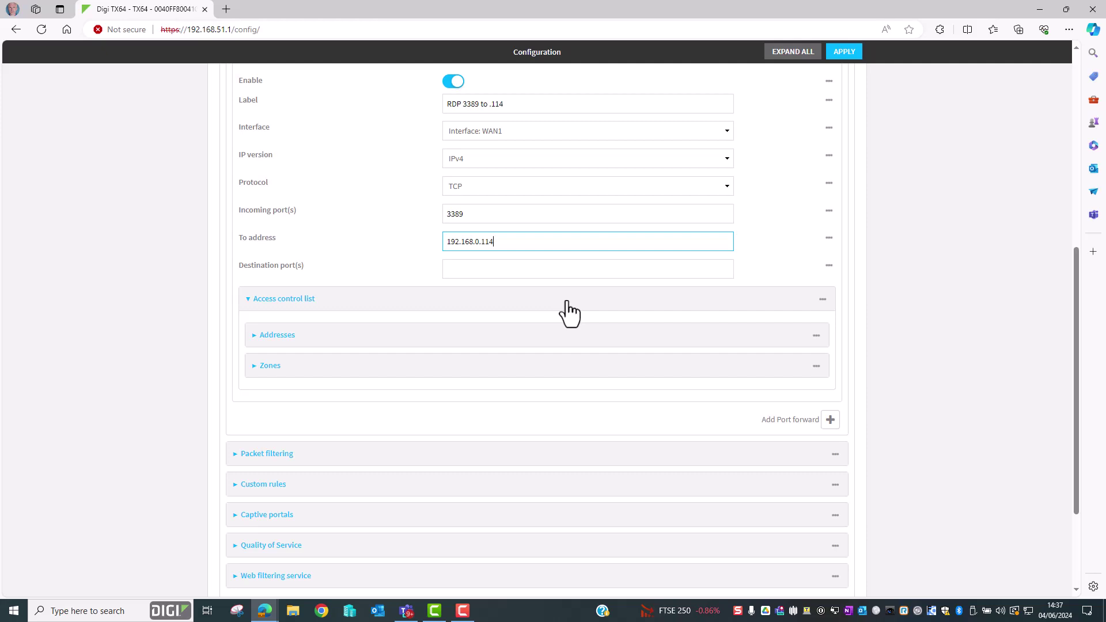
- Add a Zones entry set to External in the 3389 rule's access control list
left_click(590, 373)
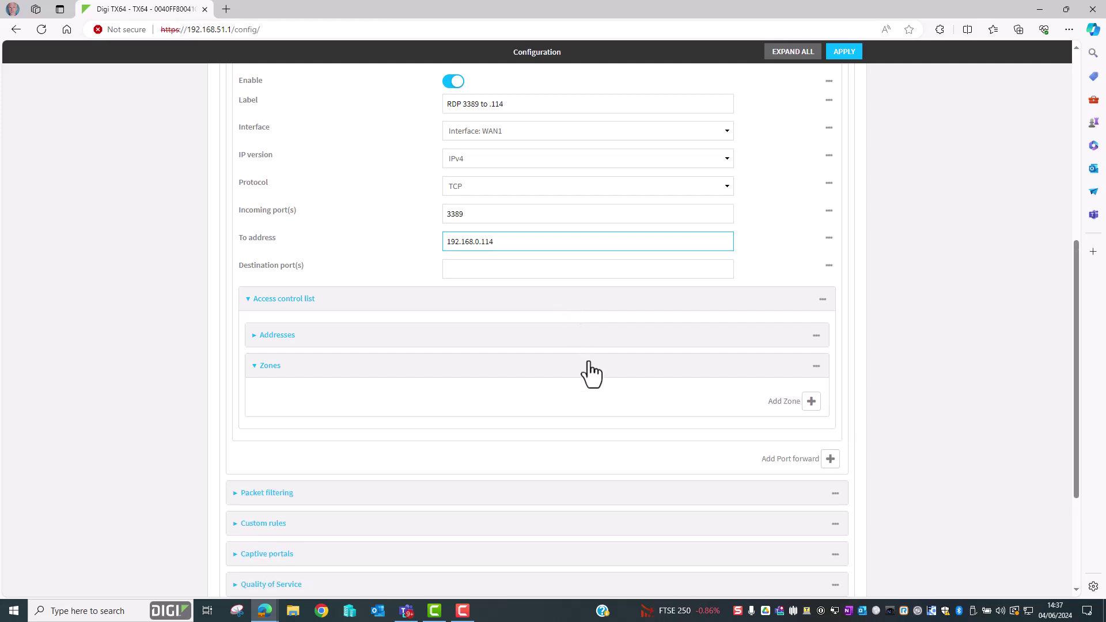
left_click(808, 402)
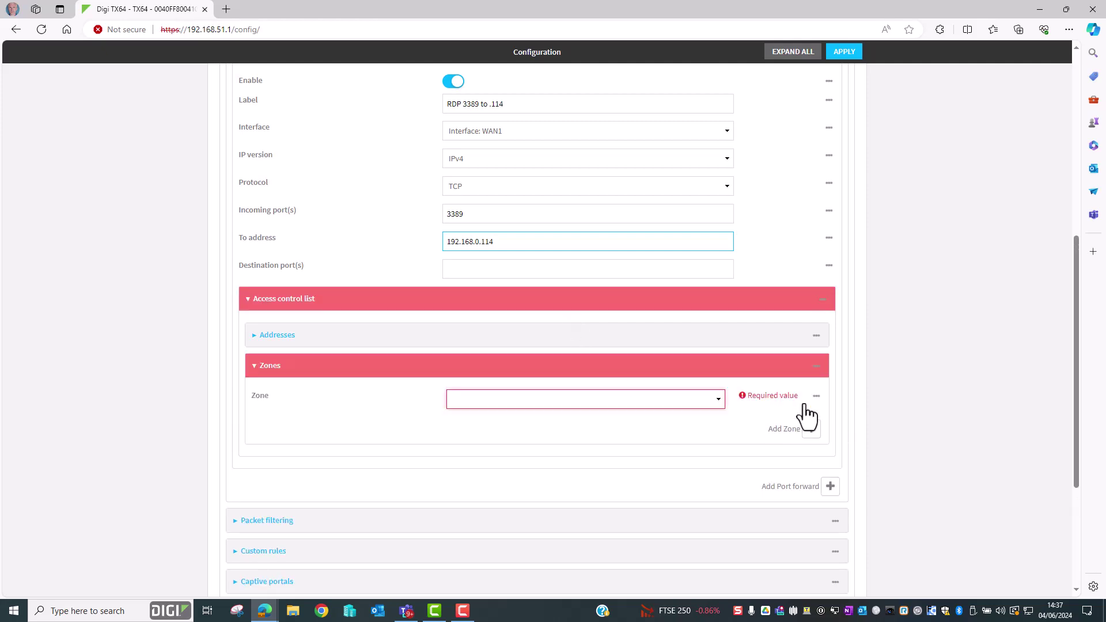
left_click(685, 399)
left_click(643, 468)
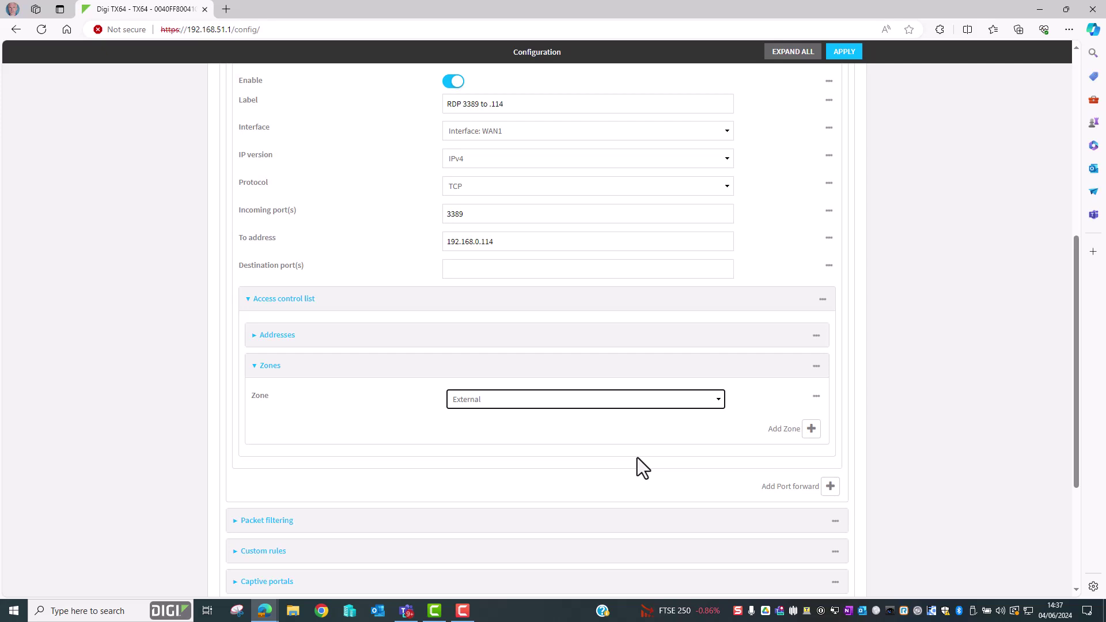
left_click(640, 458)
scroll(663, 459, "down", 1)
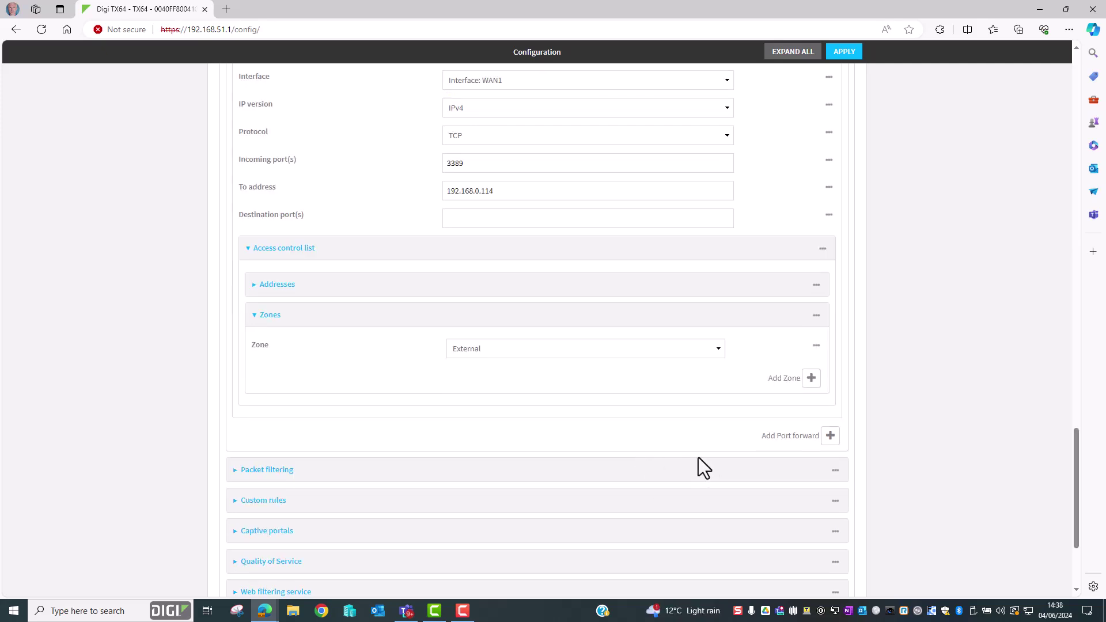
- Add a second port-forward rule labelled 'rdp 3390 > 3389 .115'
left_click(830, 436)
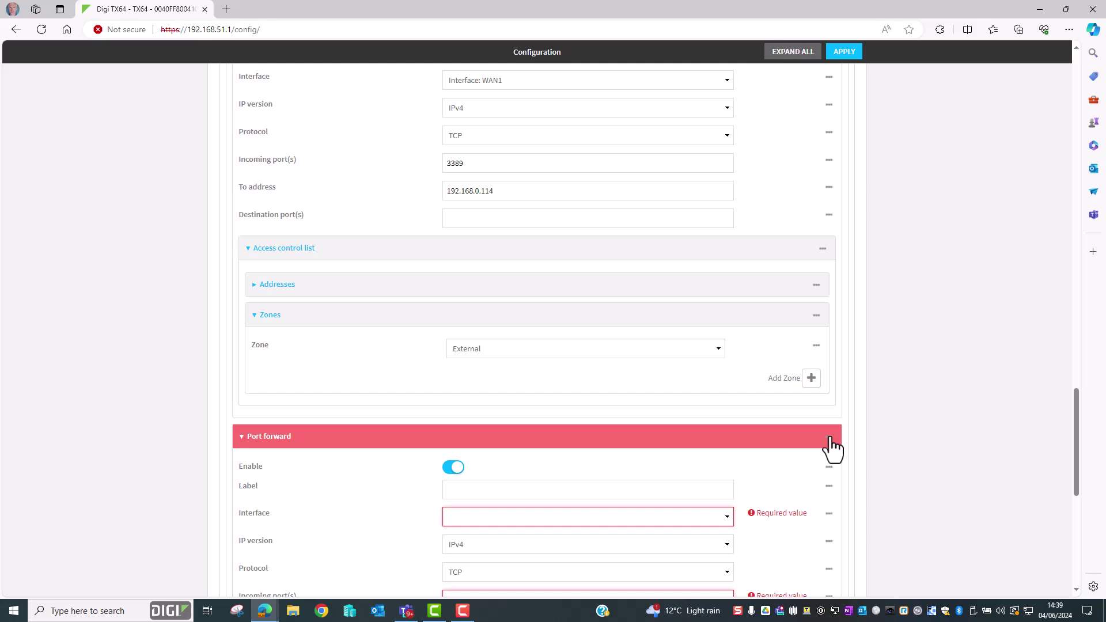
scroll(835, 452, "down", 4)
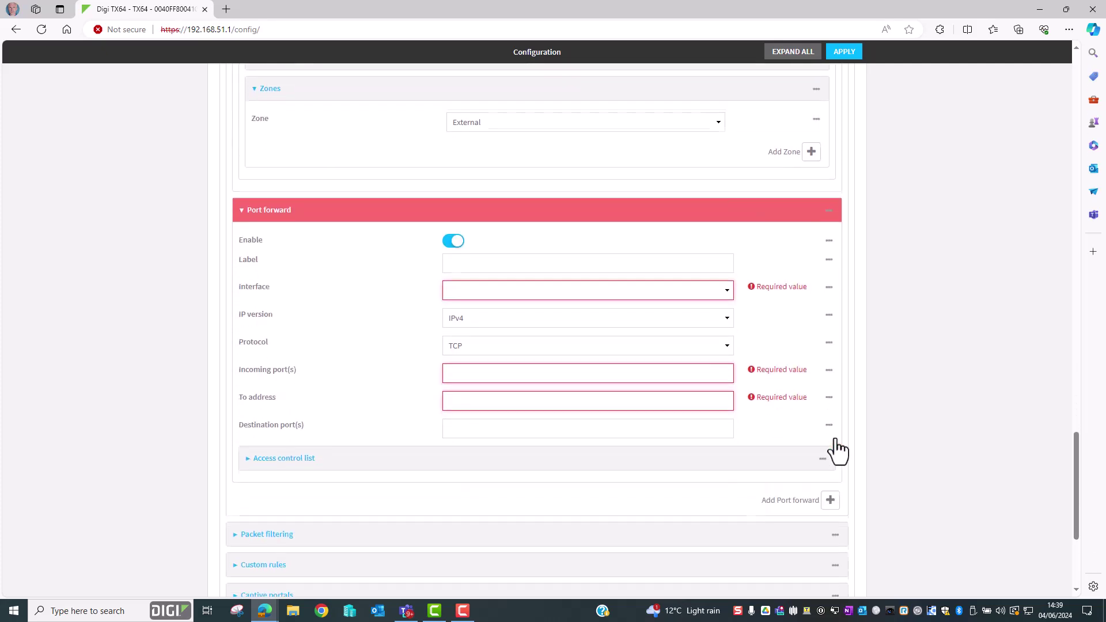
scroll(839, 451, "down", 1)
left_click(593, 201)
type("rdp")
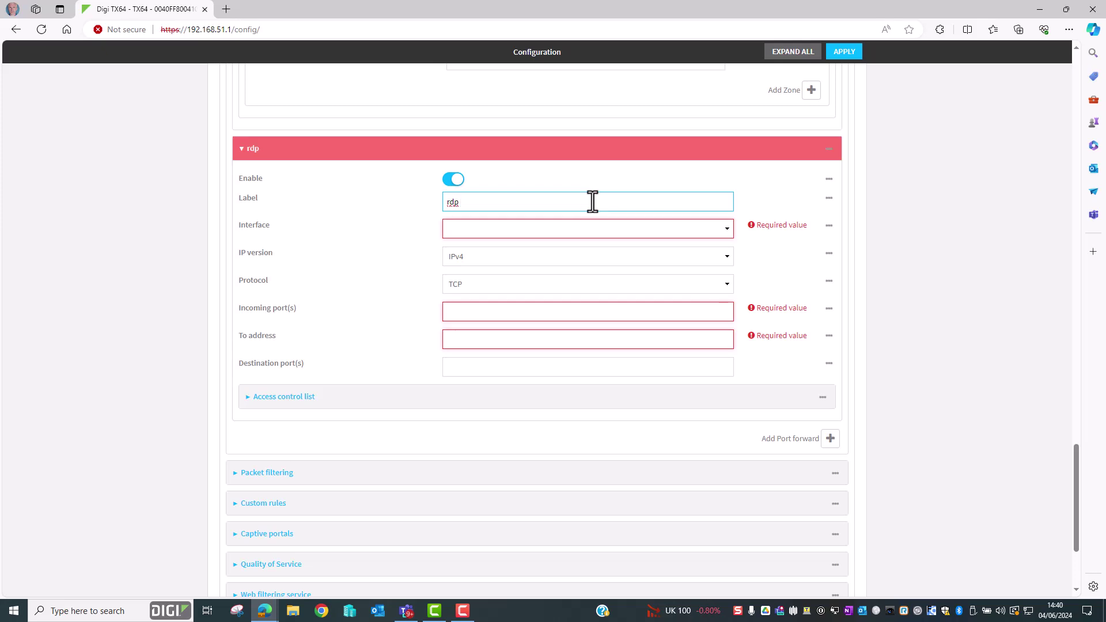
type(" 3390 > 3389 .115")
- Set the rule to interface WAN1, incoming port 3390, forwarding to 192.168.0.115
left_click(559, 228)
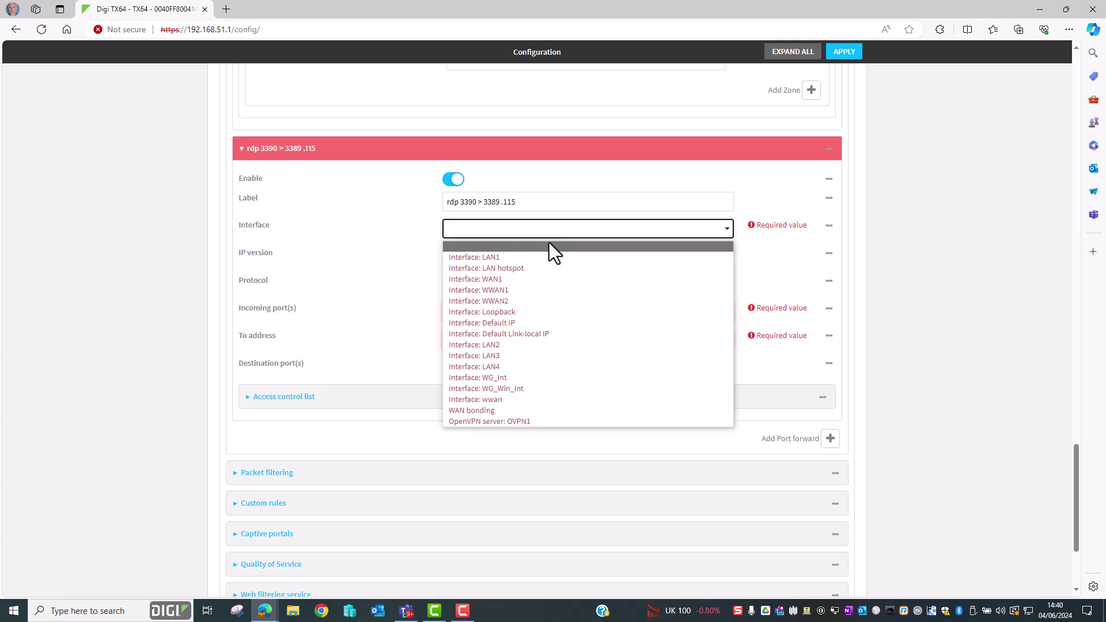
left_click(535, 279)
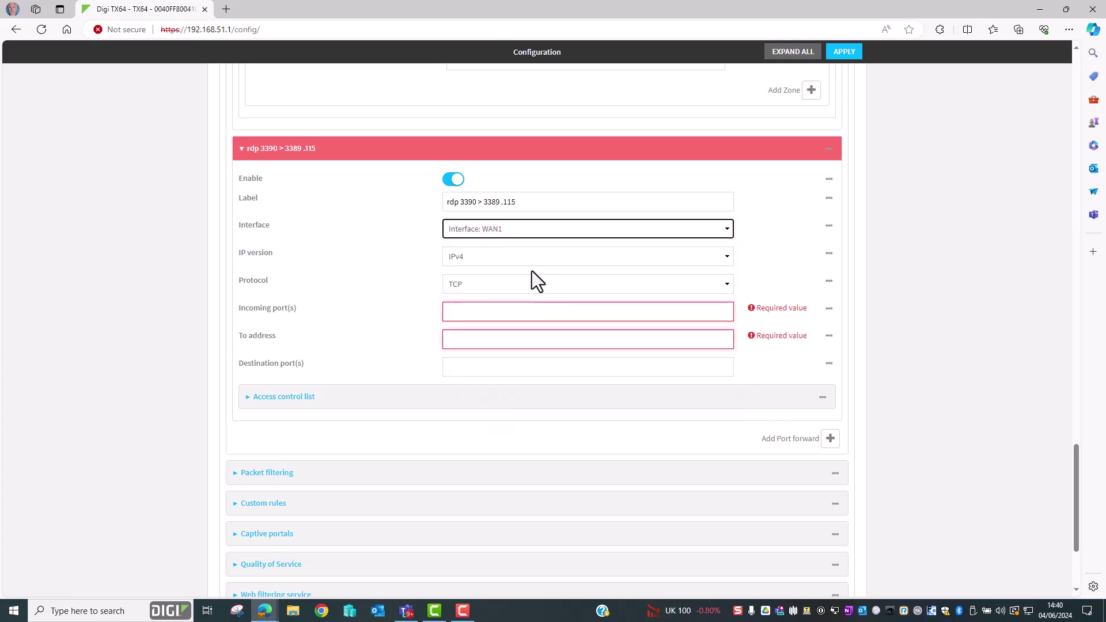
left_click(519, 313)
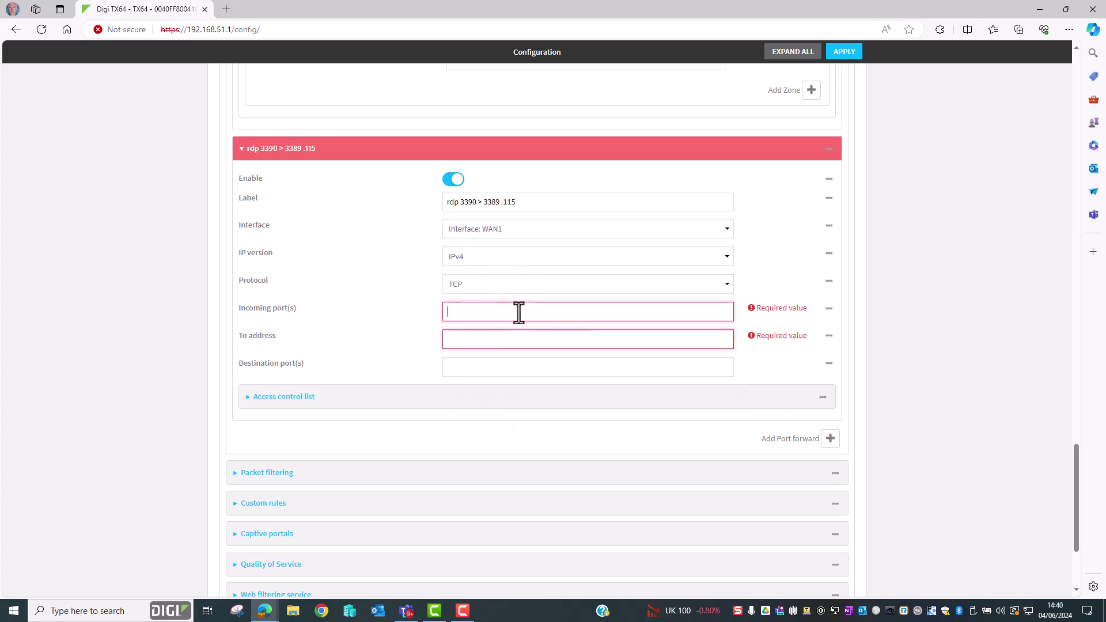
type("3390")
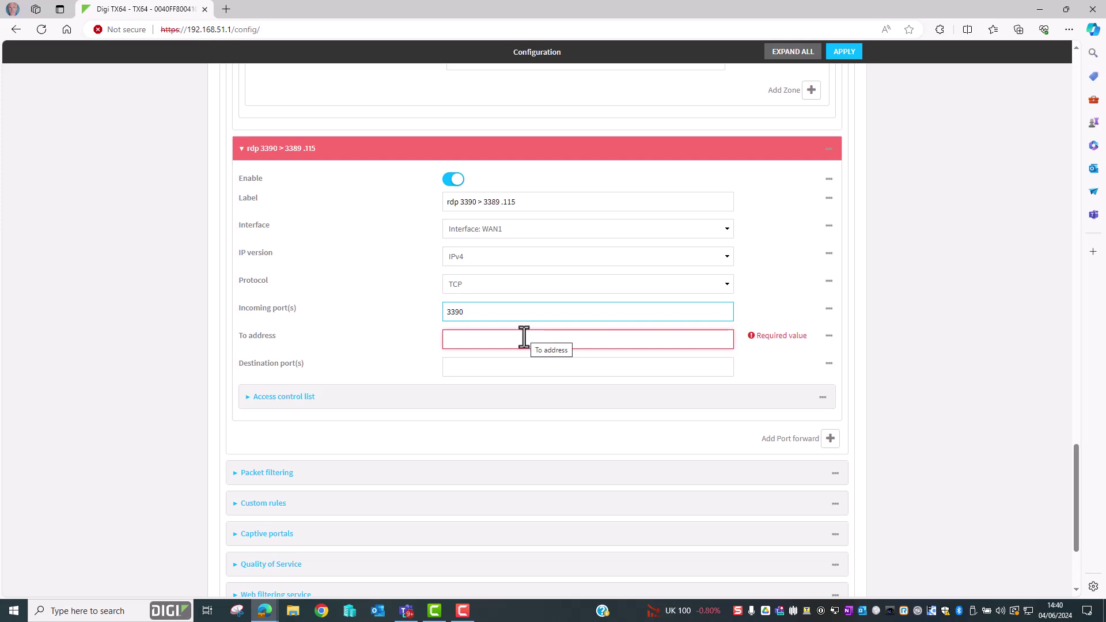
left_click(523, 339)
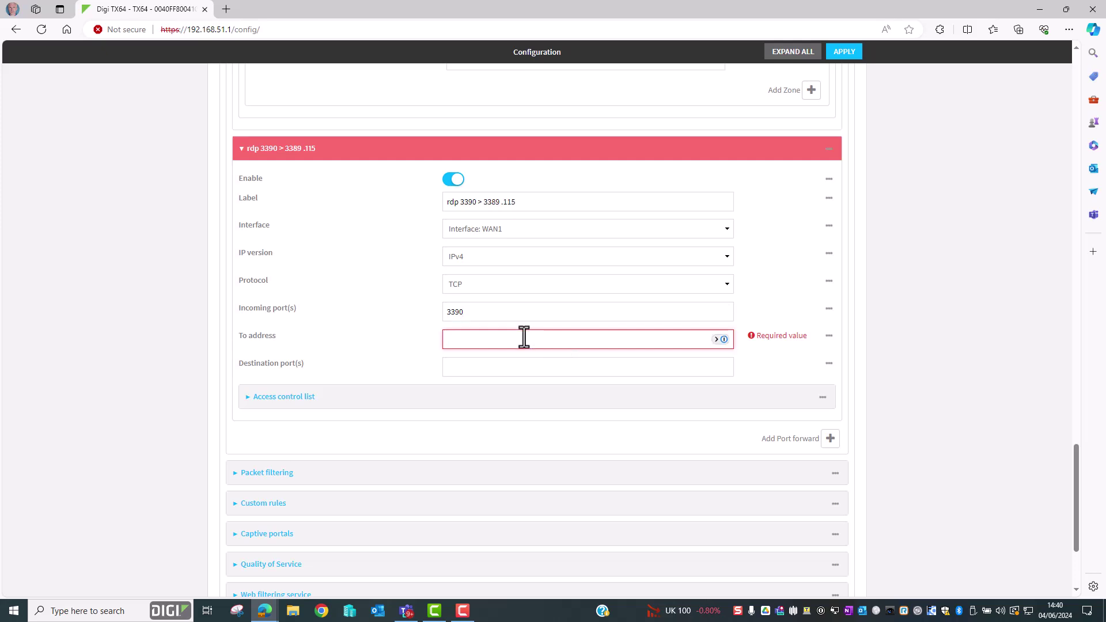
type("192.168")
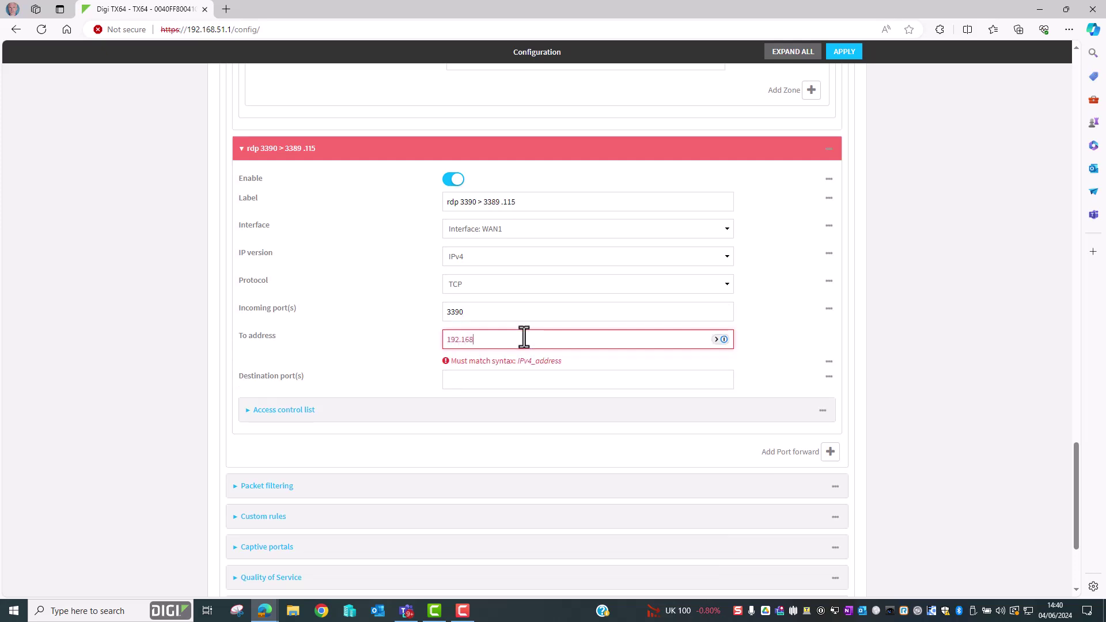
type(".0.115")
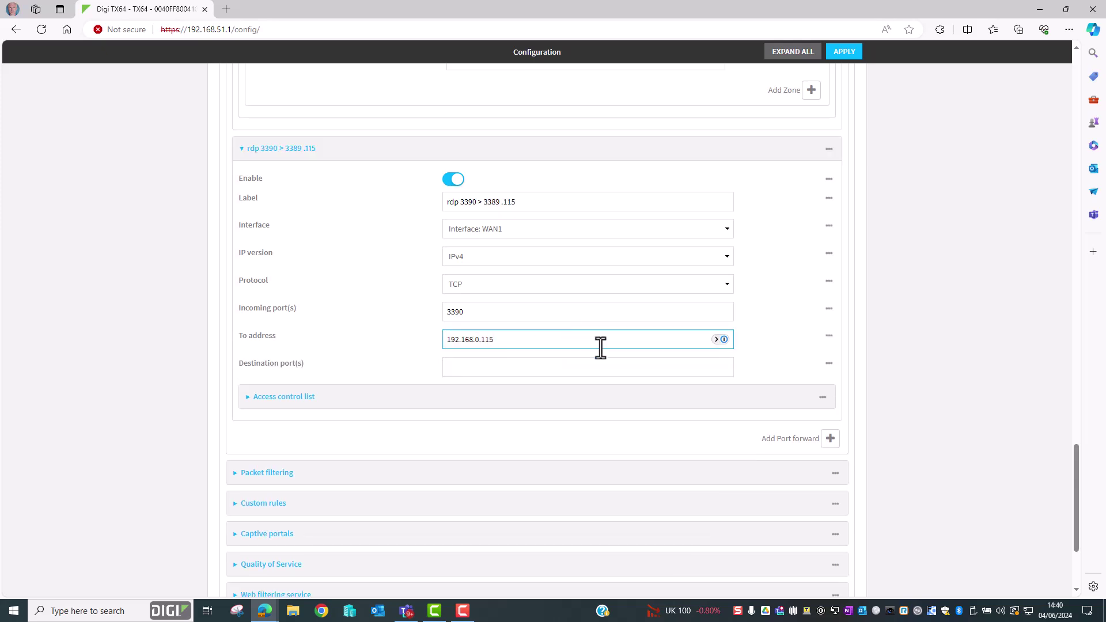
- Give the .115 rule destination port 3389 and an External-only zone ACL, then apply
left_click(624, 370)
type("3389")
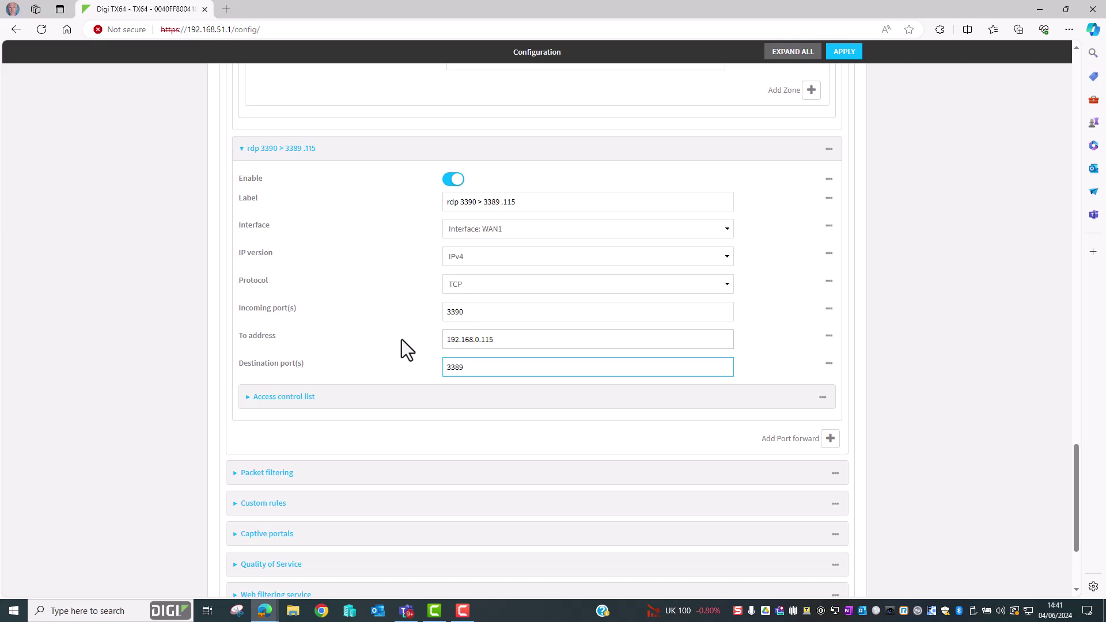
left_click(408, 399)
left_click(447, 466)
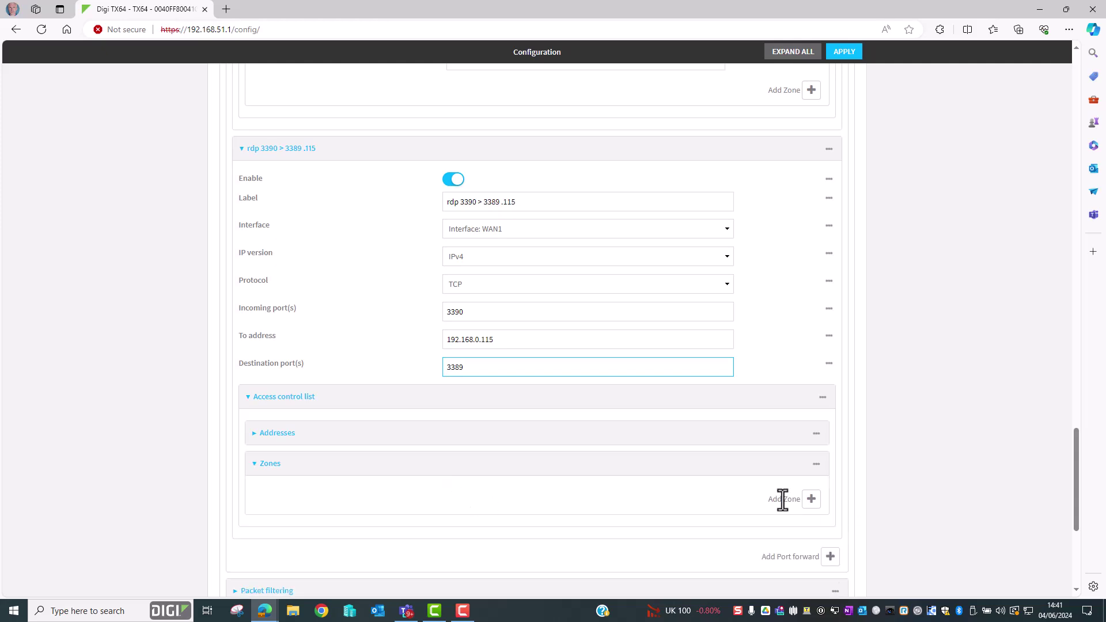
left_click(808, 502)
left_click(660, 503)
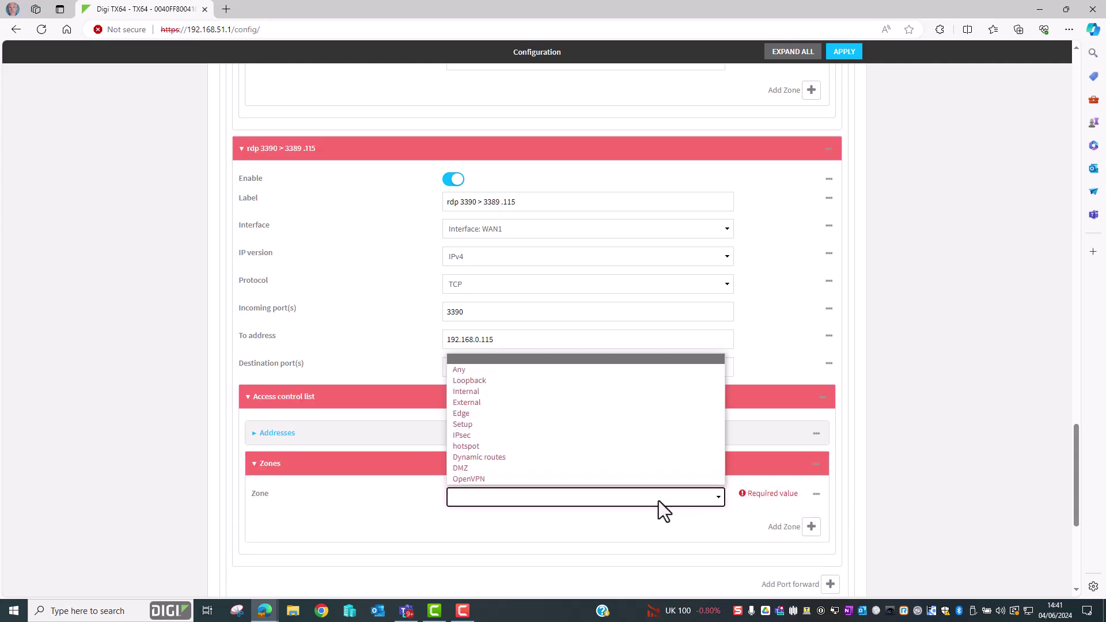
left_click(519, 404)
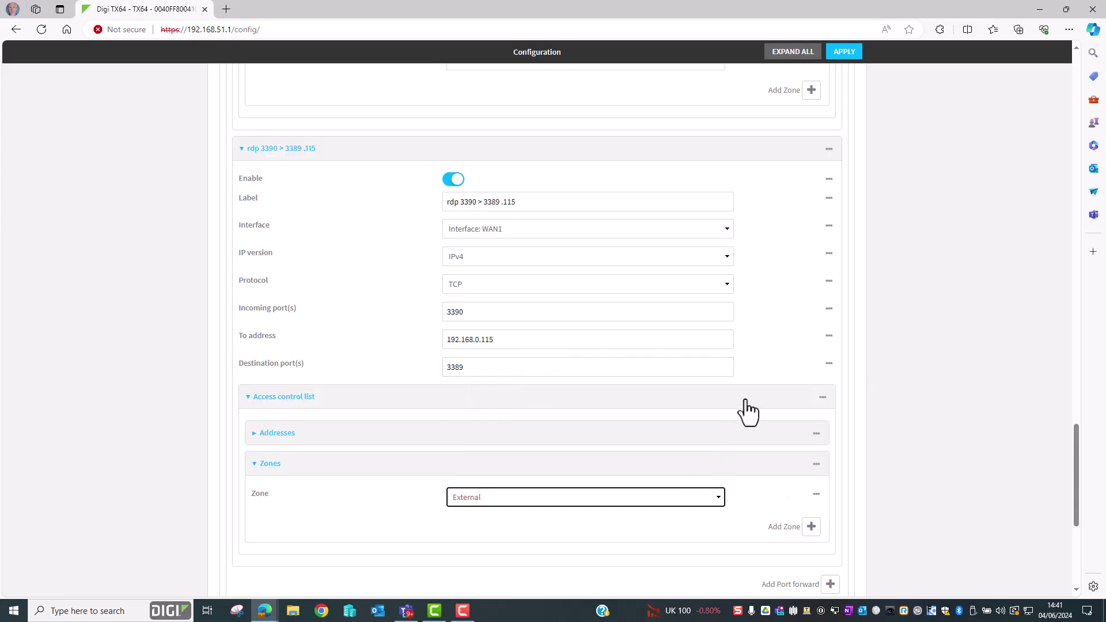
left_click(836, 57)
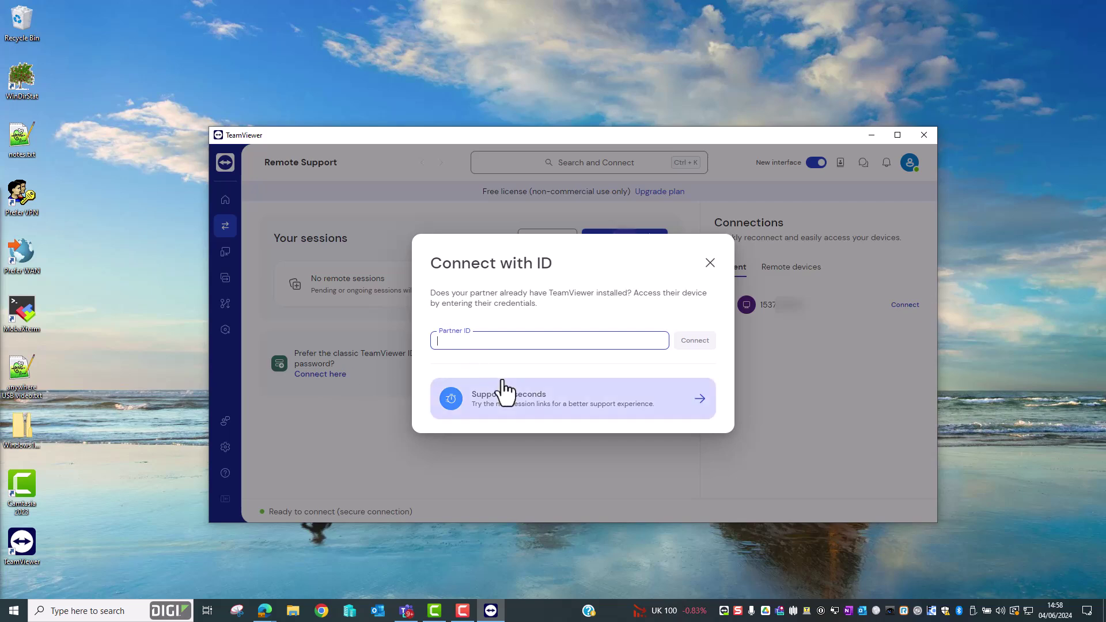
- Connect TeamViewer to HP-840-G3 by entering the partner's ID and password
type("1571")
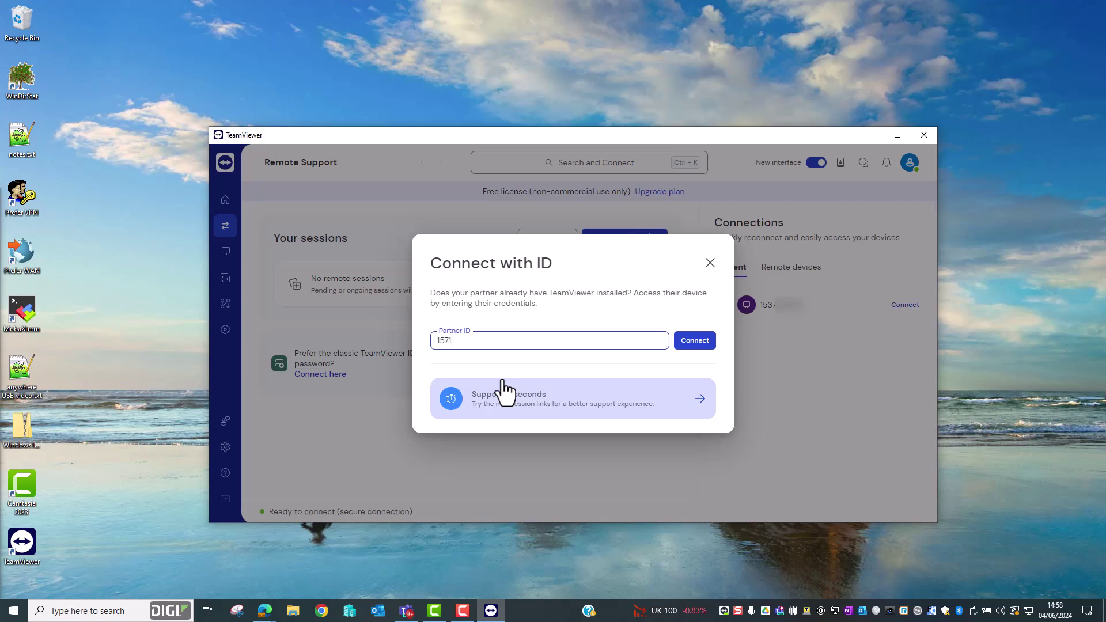
type("58")
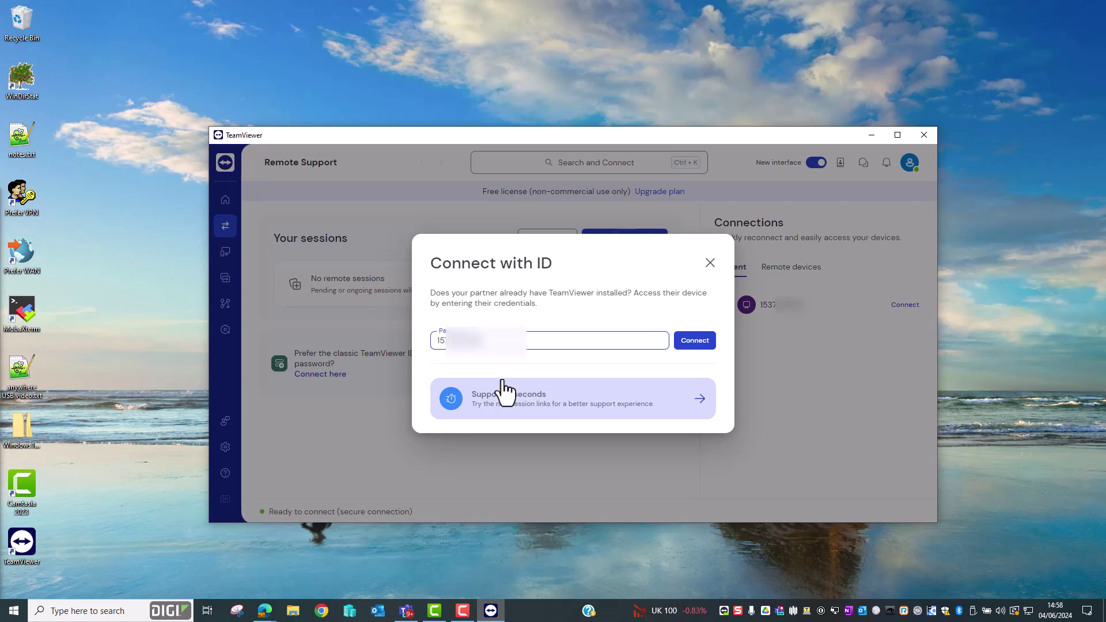
key("Return")
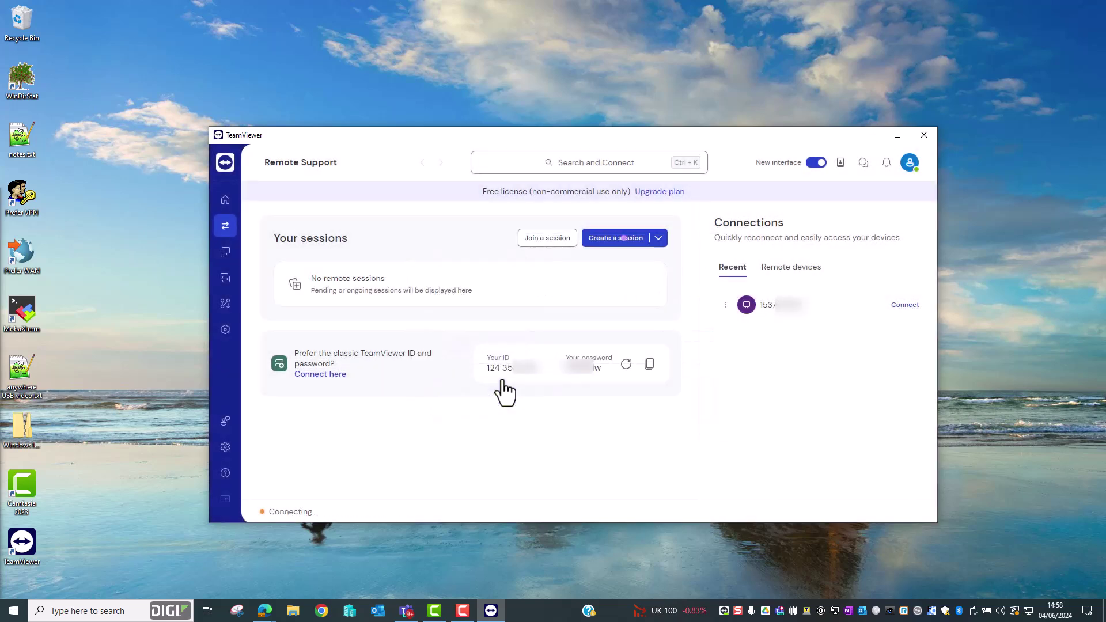
type("••")
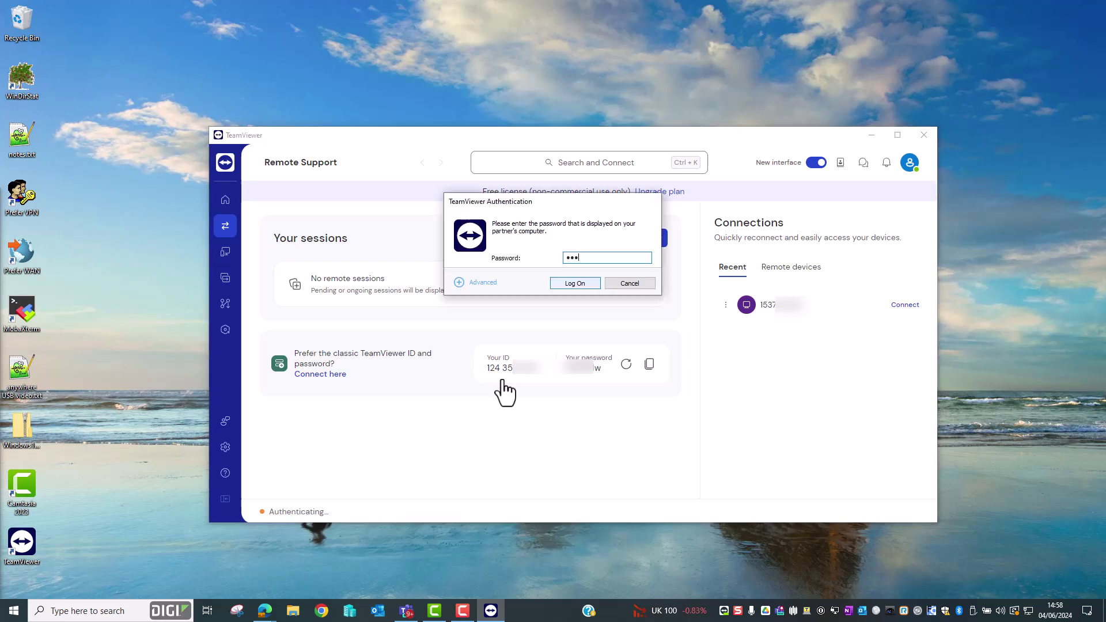
type("••••••")
key("Return")
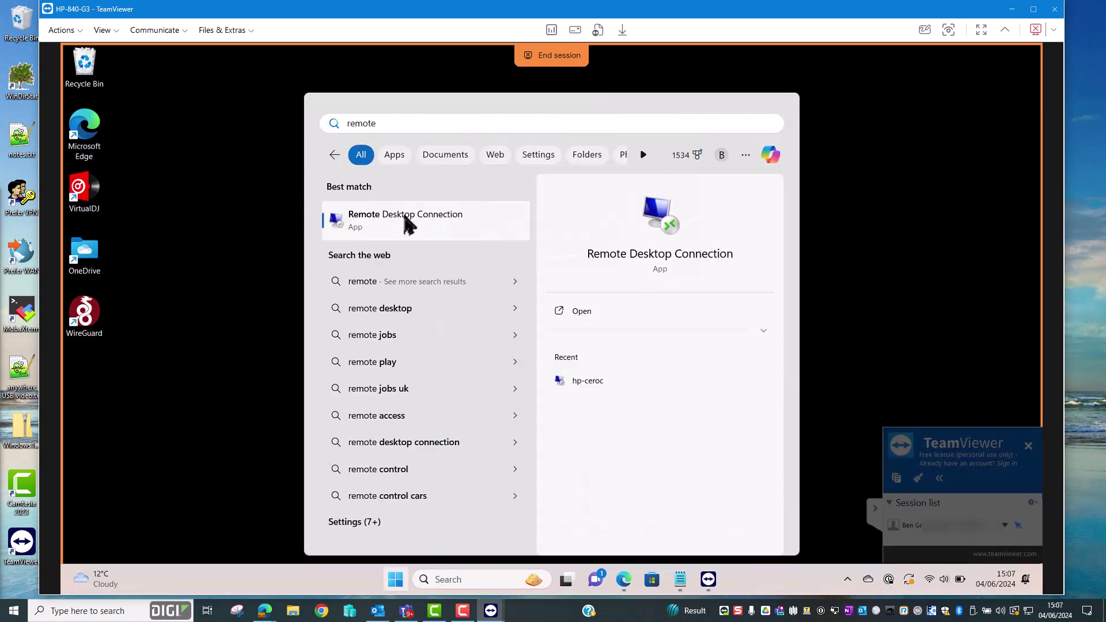
- Start Remote Desktop Connection to the router's public address and log on with the Windows password
left_click(407, 222)
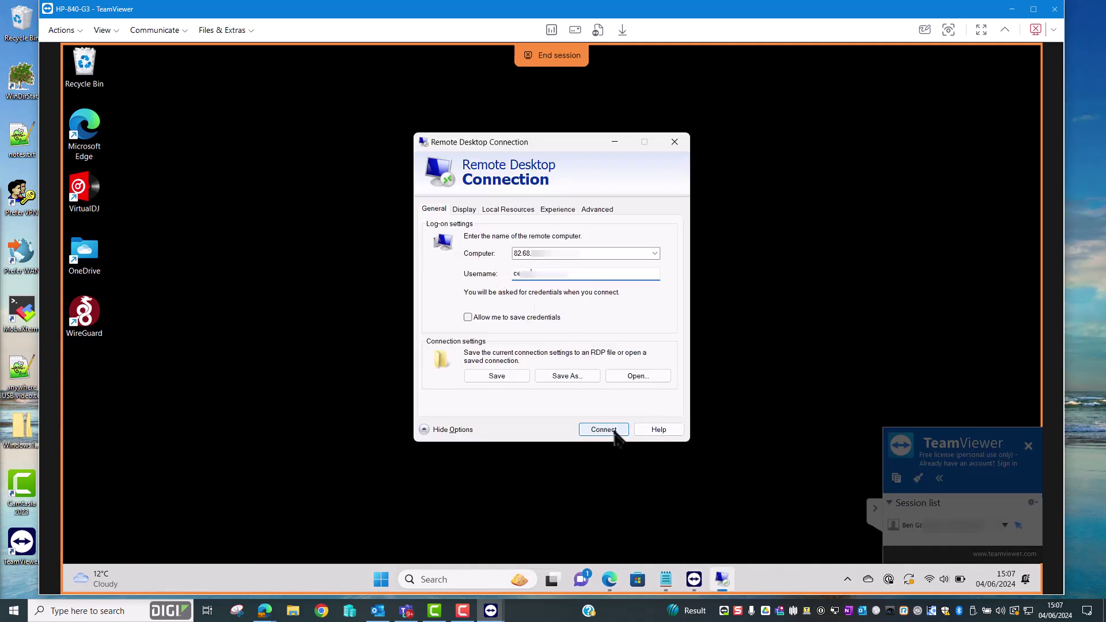
left_click(614, 431)
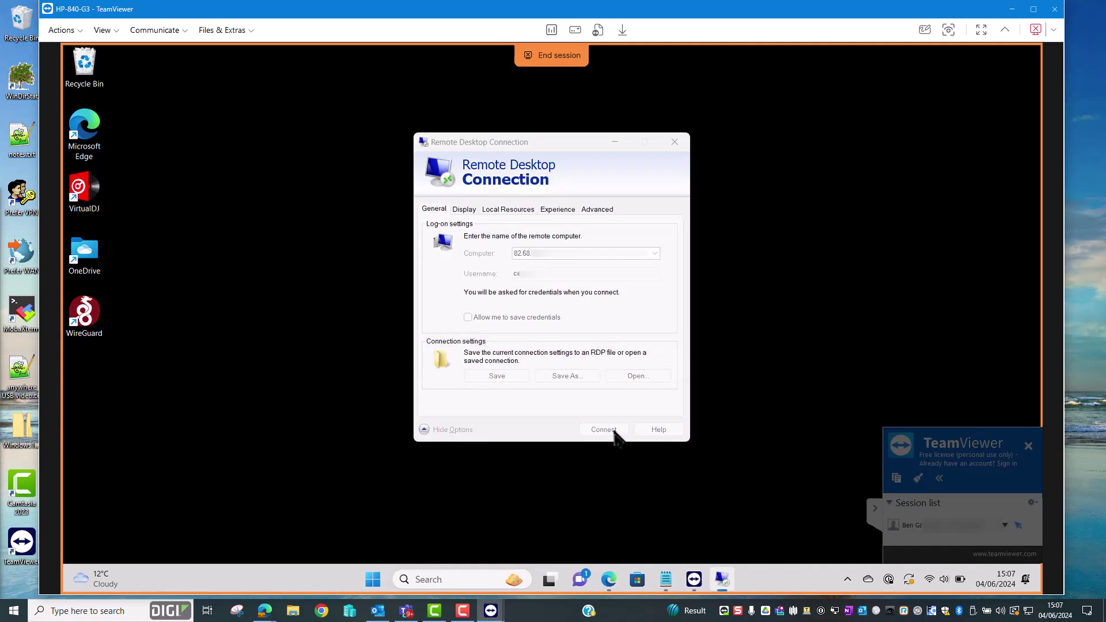
type("•")
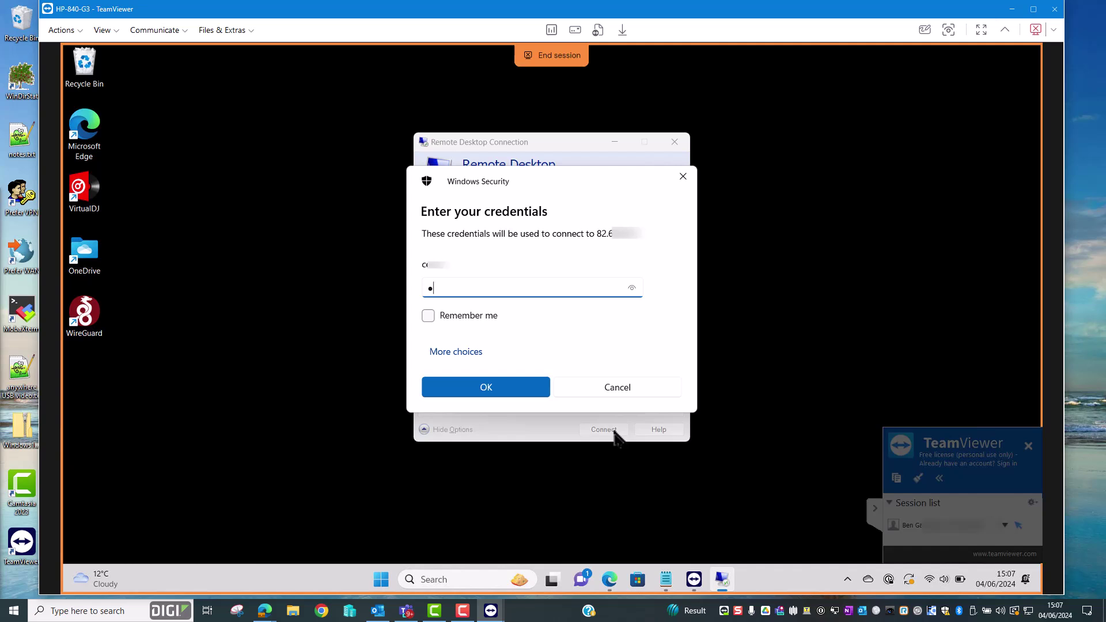
type("•••••")
key("Return")
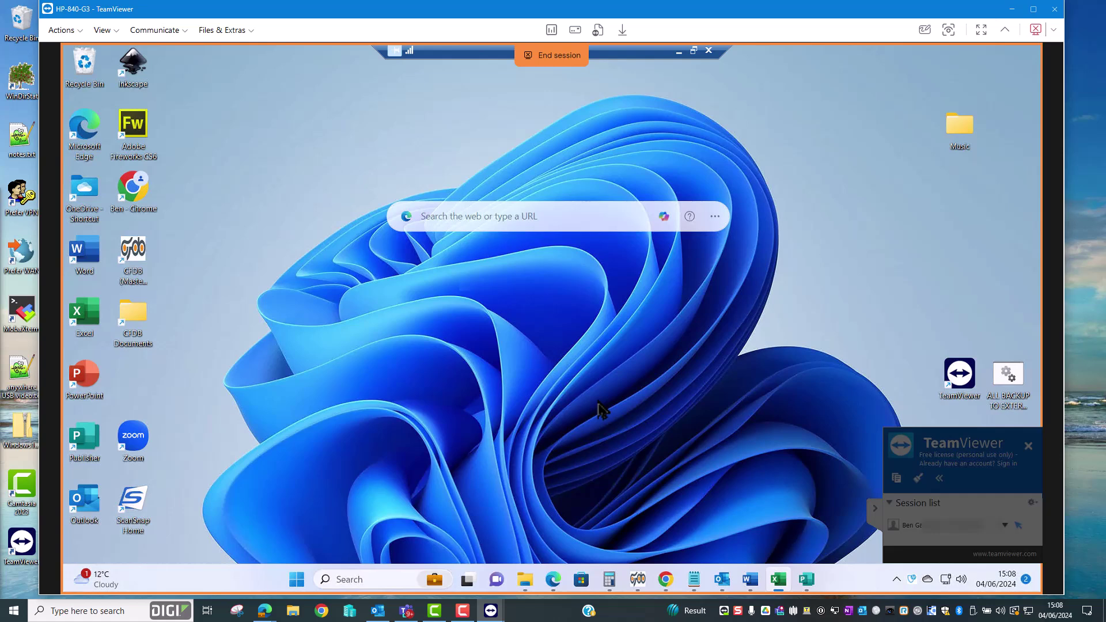
- Disconnect the first RDP session and append :3390 to the computer address
left_click(709, 52)
left_click(593, 343)
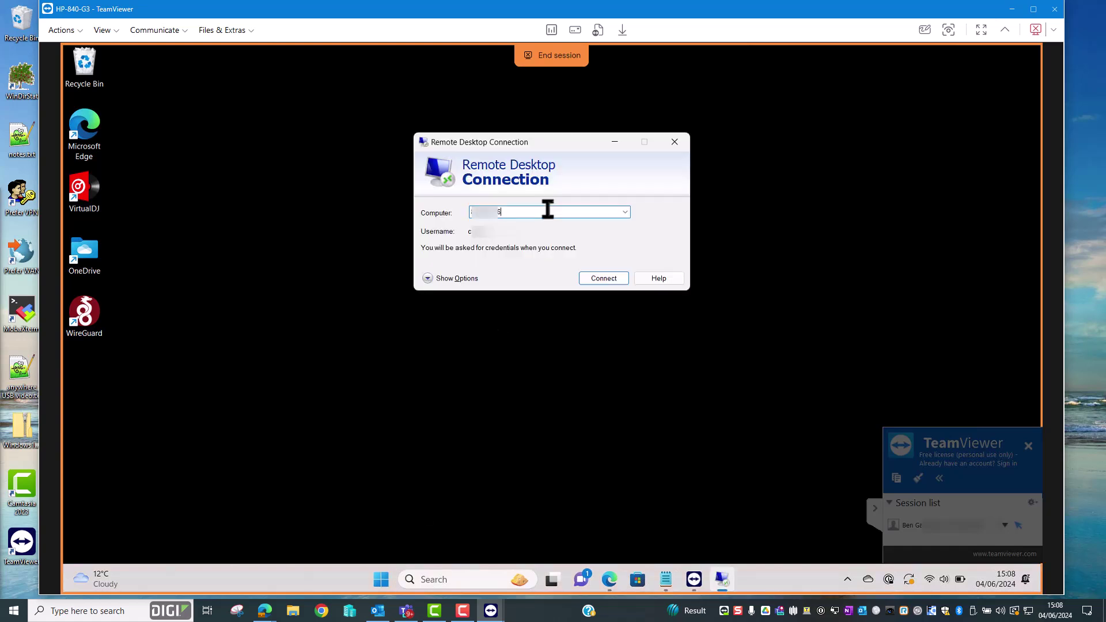
type(":3390")
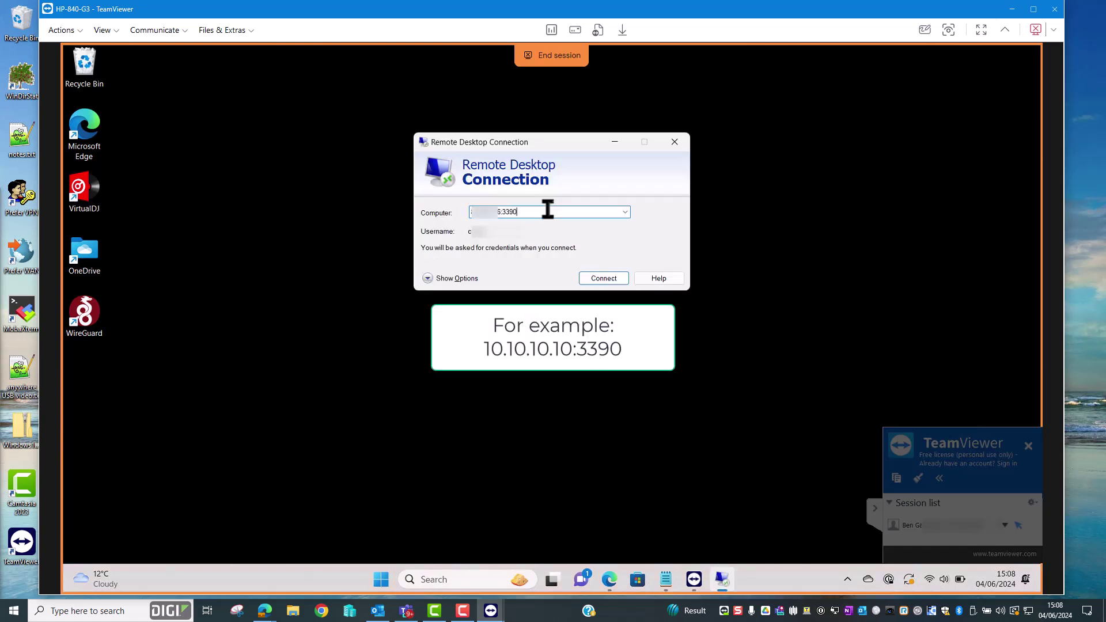